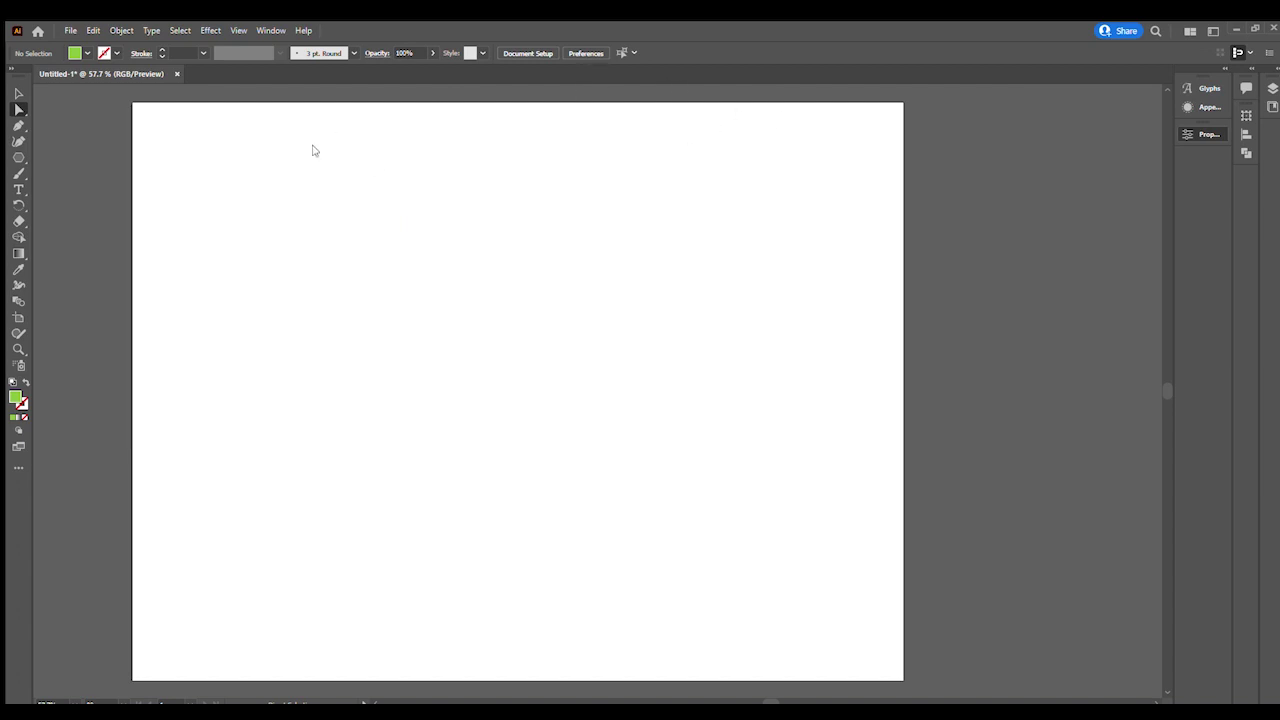
Draw a circle with the Ellipse tool and scale it to 538 px.
{"action": "left_click", "coordinate": [12, 156]}
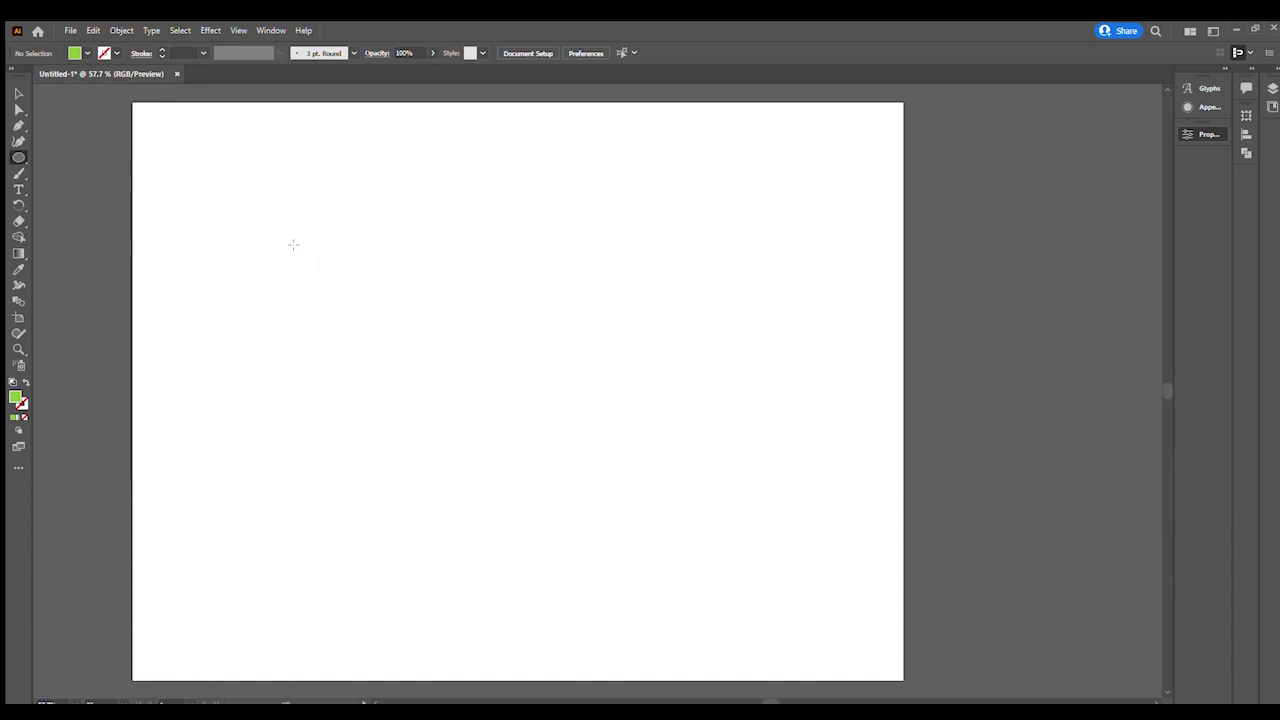
{"action": "left_click_drag", "start_coordinate": [297, 236], "coordinate": [612, 550]}
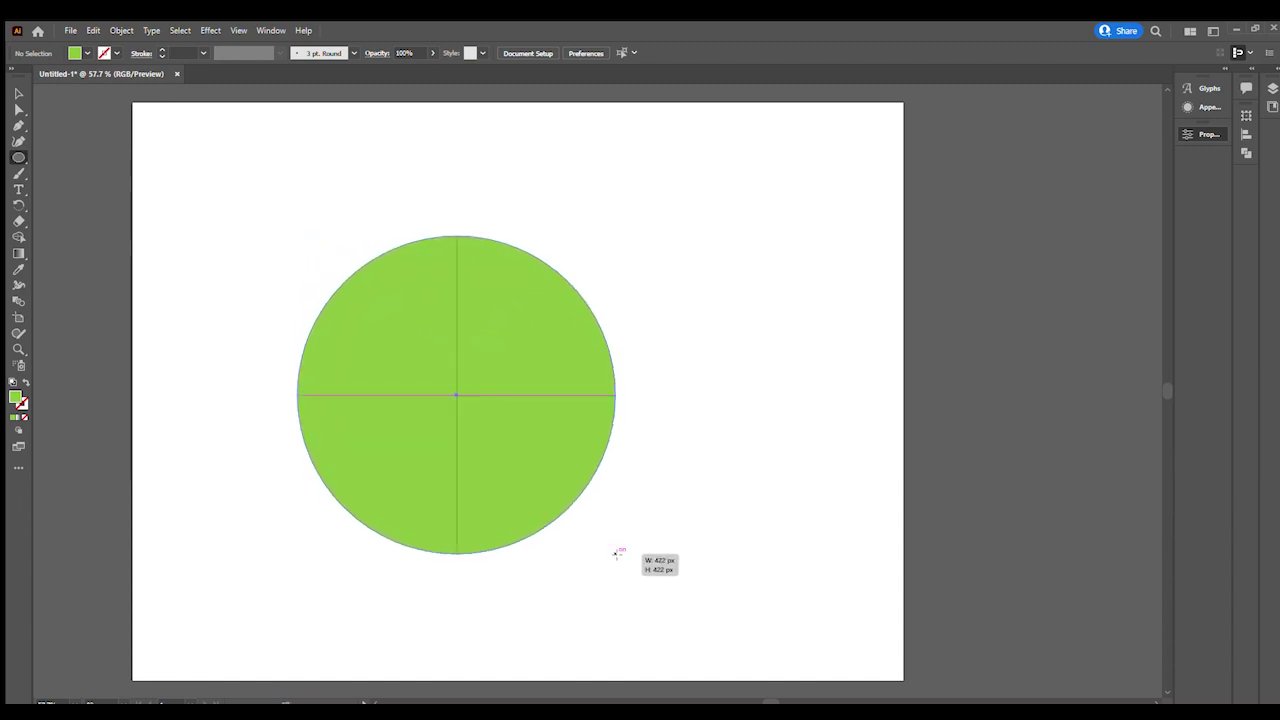
{"action": "left_click_drag", "start_coordinate": [612, 550], "coordinate": [614, 552]}
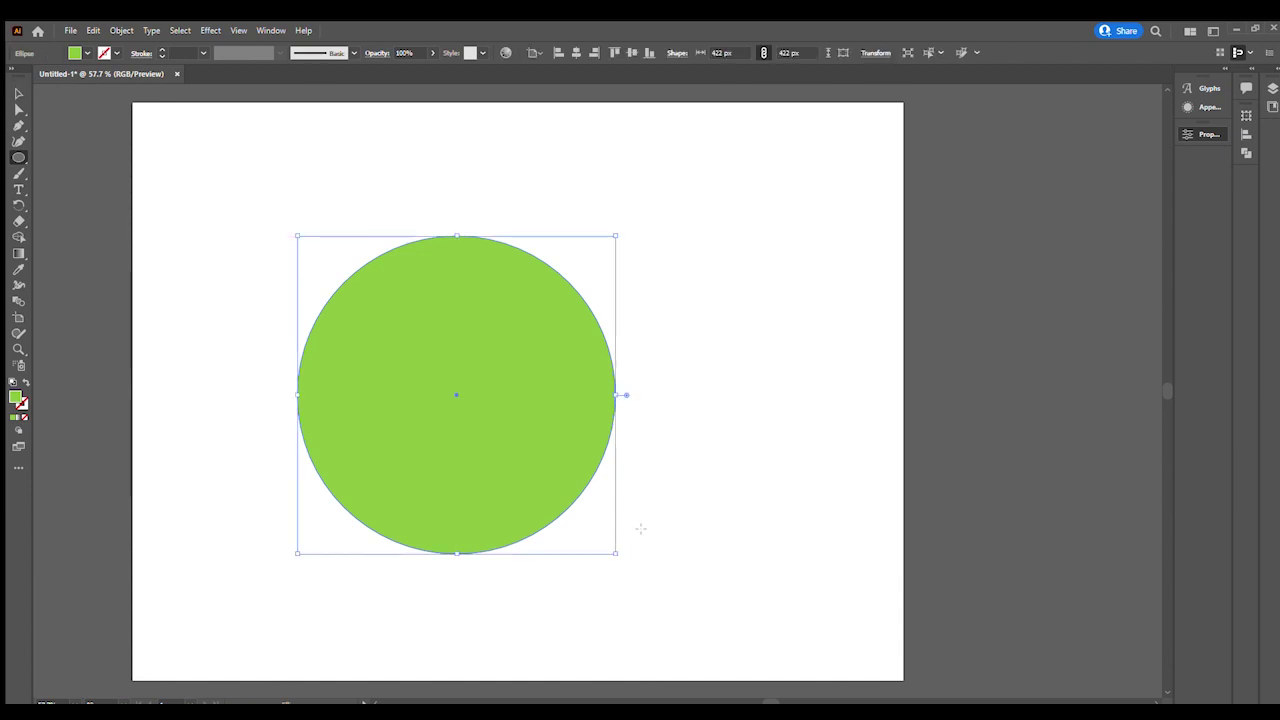
{"action": "left_click_drag", "start_coordinate": [615, 552], "coordinate": [659, 597]}
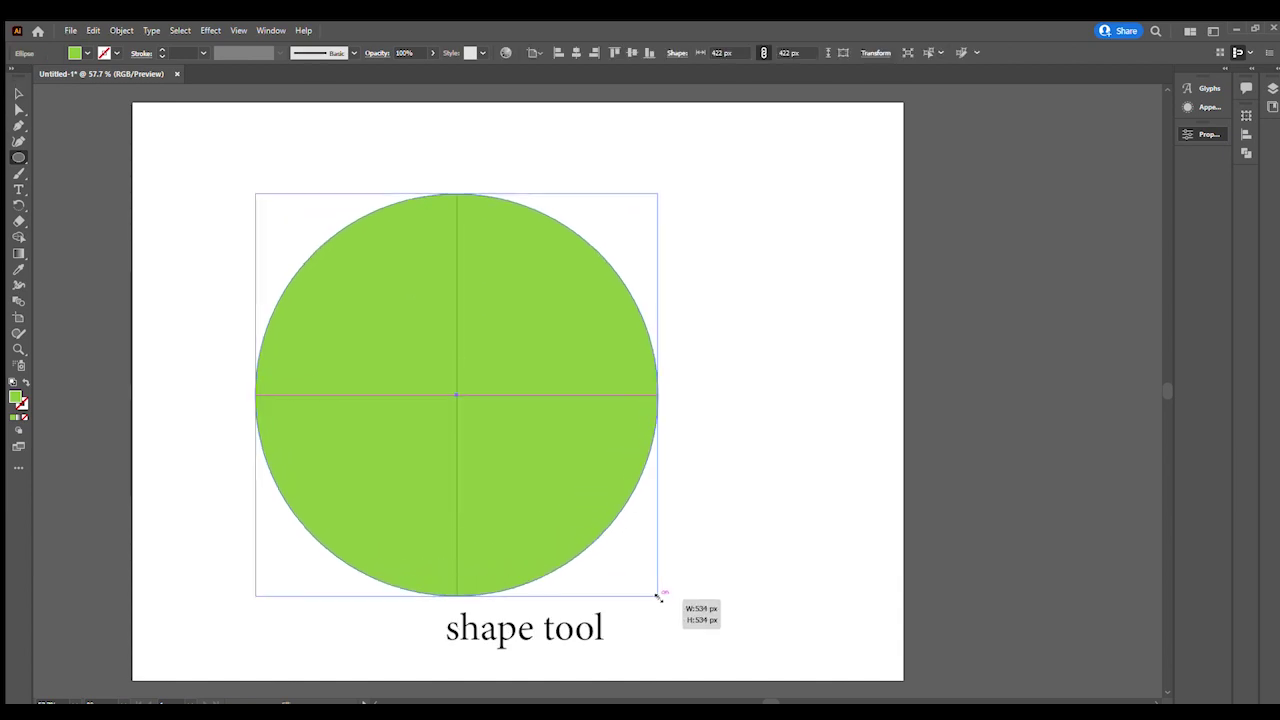
Move the 538 px circle to the right side of the artboard.
{"action": "left_click", "coordinate": [18, 93]}
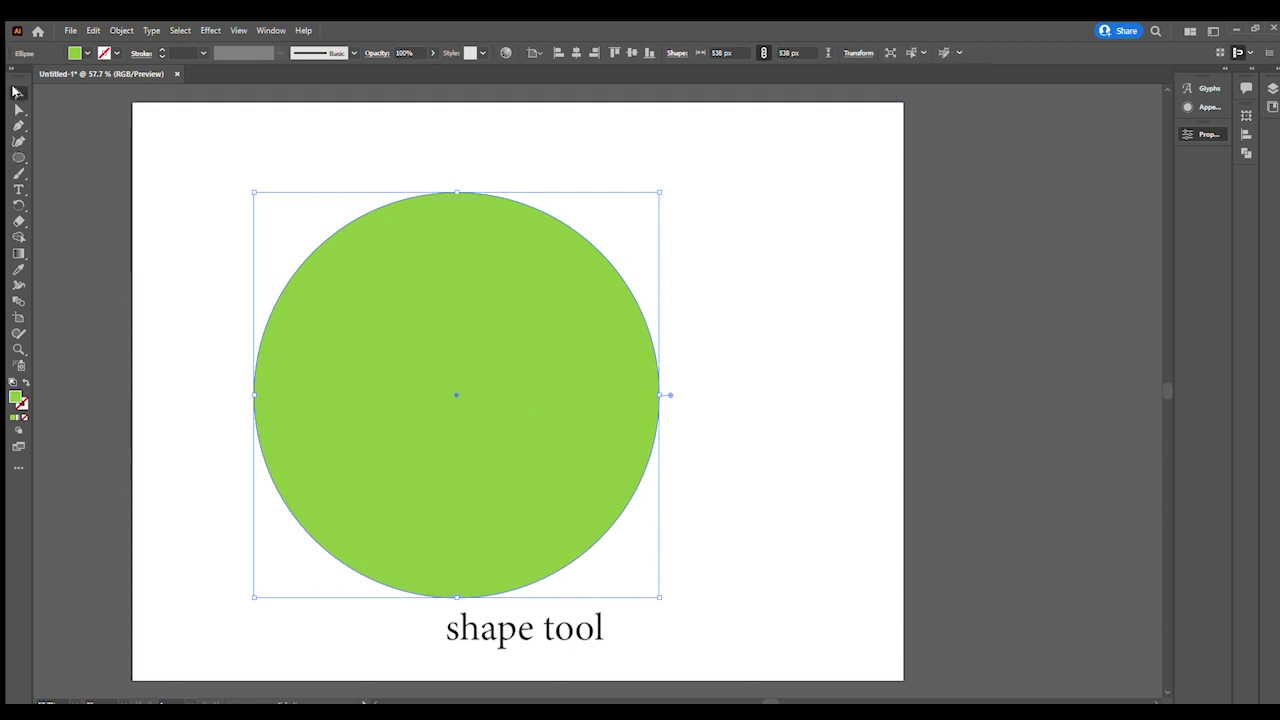
{"action": "left_click_drag", "start_coordinate": [410, 301], "coordinate": [451, 284]}
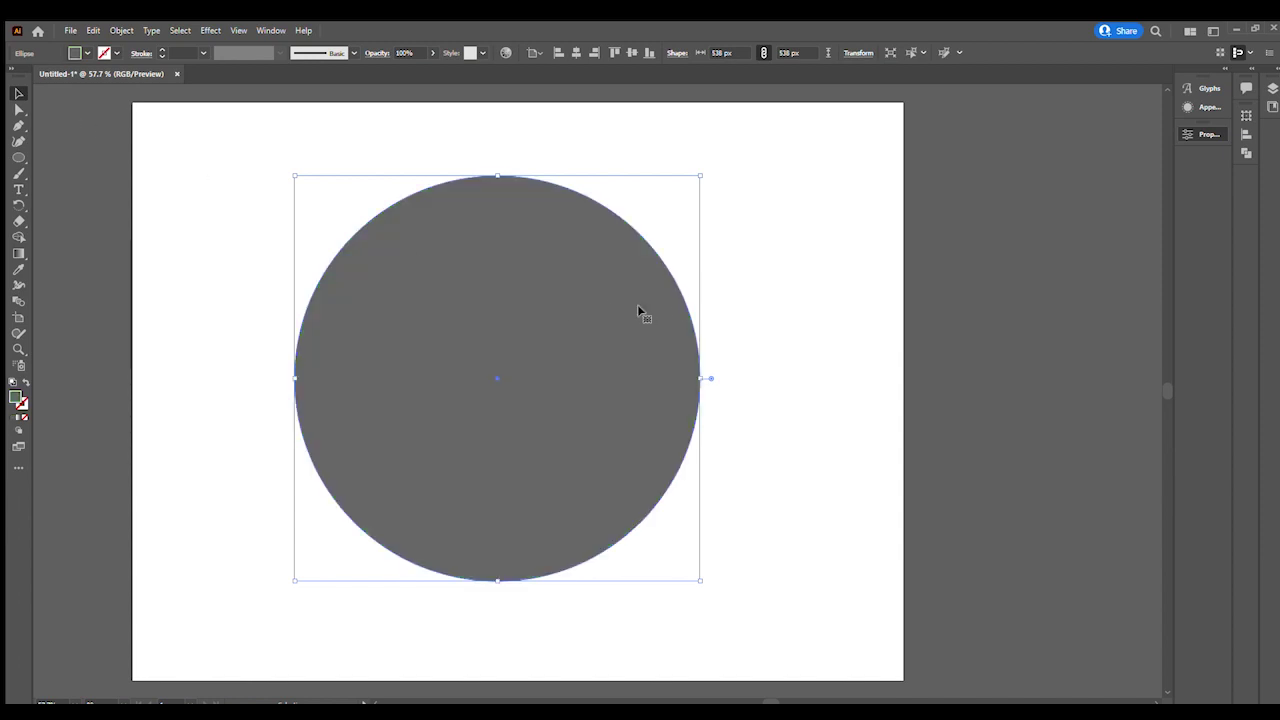
{"action": "left_click_drag", "start_coordinate": [453, 241], "coordinate": [629, 188]}
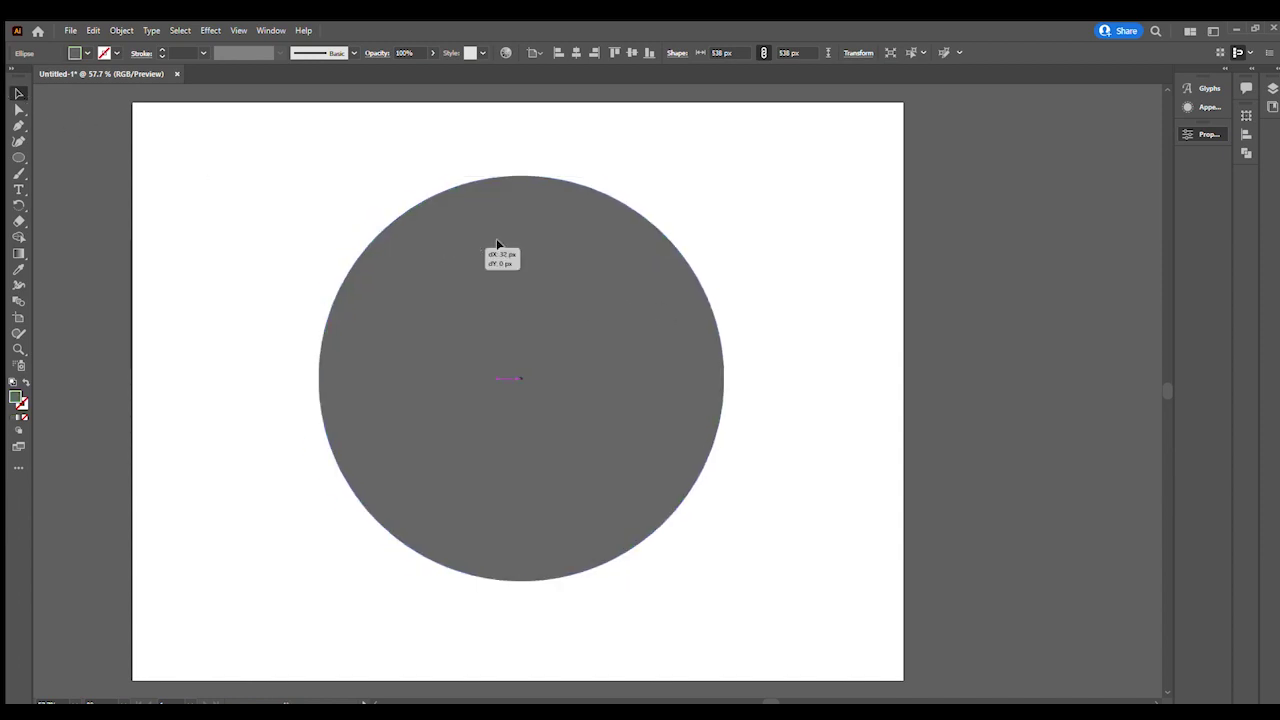
{"action": "left_click", "coordinate": [39, 217]}
{"action": "left_click", "coordinate": [17, 158]}
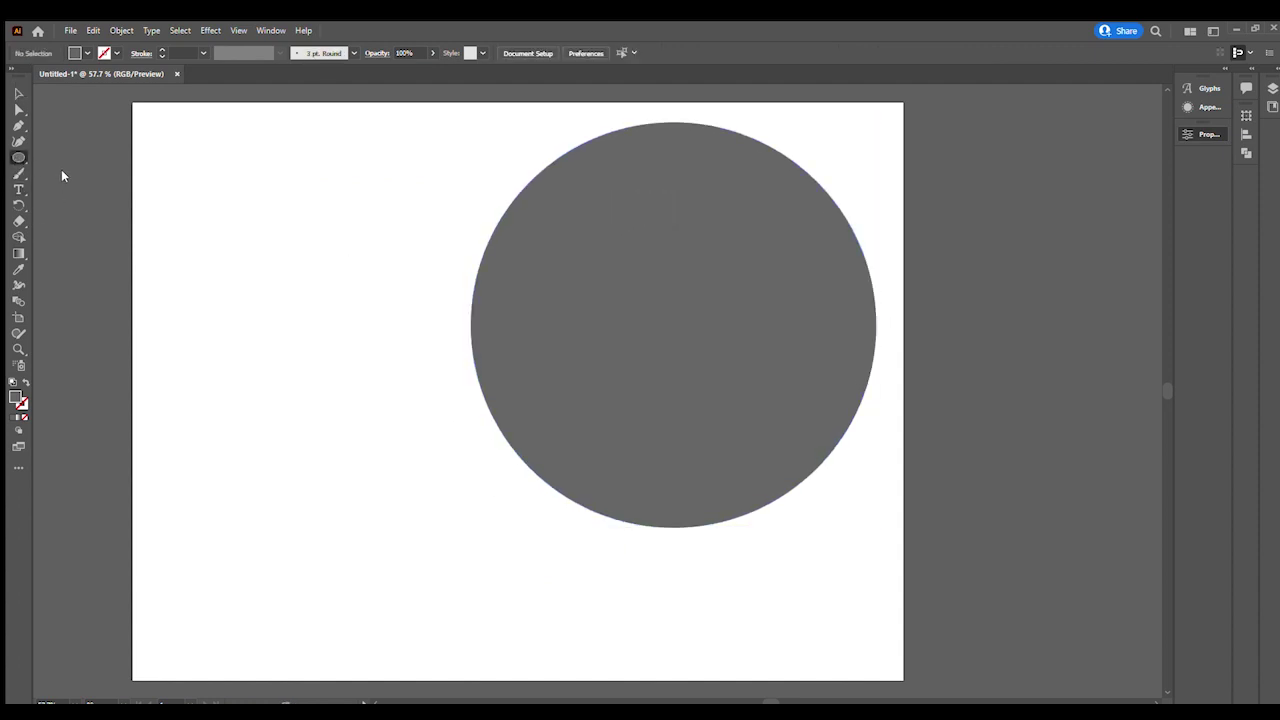
{"action": "key", "text": "l"}
Draw a polygon triangle, flip it point-down, and place it left of the circle.
{"action": "left_click_drag", "start_coordinate": [234, 280], "coordinate": [329, 381]}
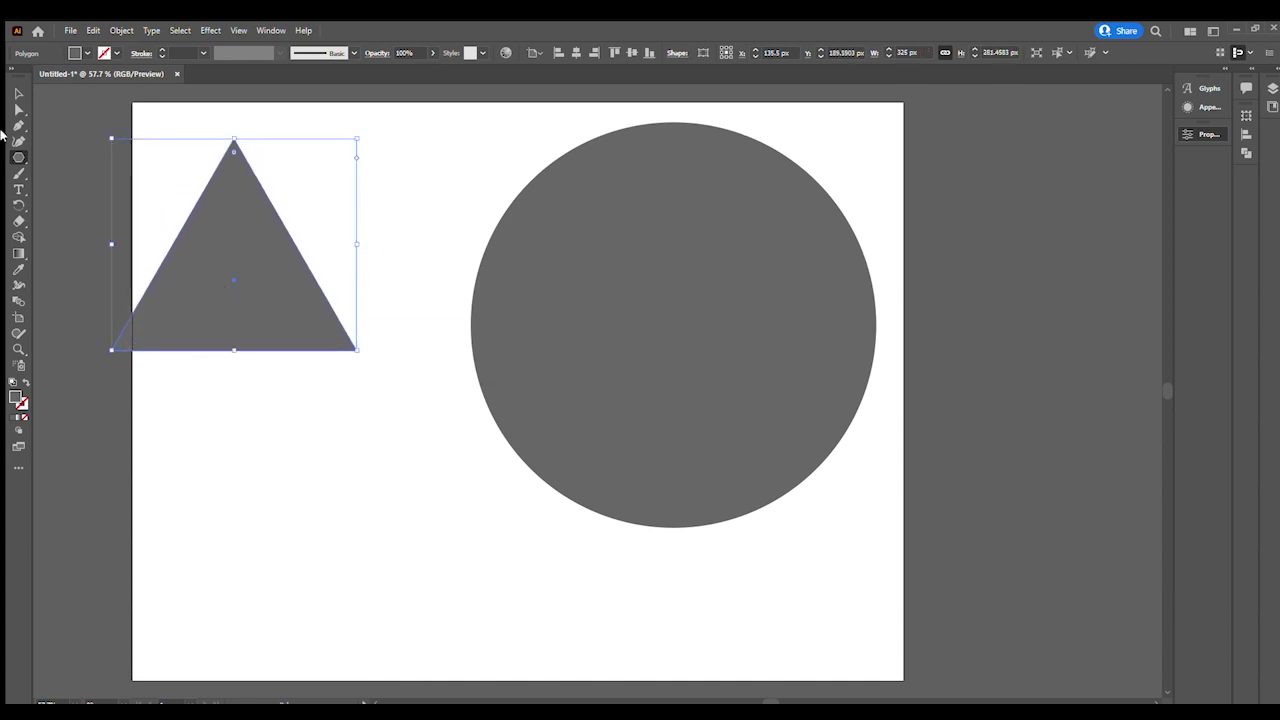
{"action": "left_click", "coordinate": [18, 93]}
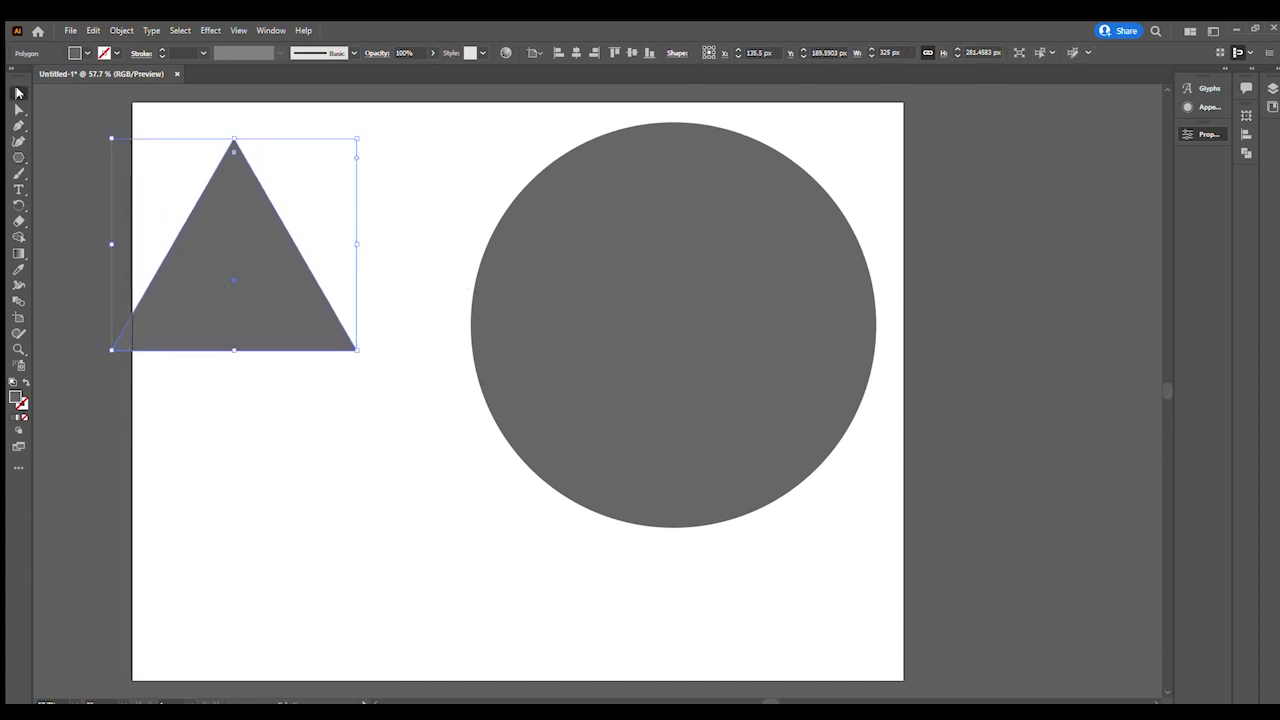
{"action": "mouse_move", "coordinate": [286, 340]}
{"action": "left_mouse_down"}
{"action": "mouse_move", "coordinate": [397, 398]}
{"action": "mouse_move", "coordinate": [333, 428]}
{"action": "left_mouse_up"}
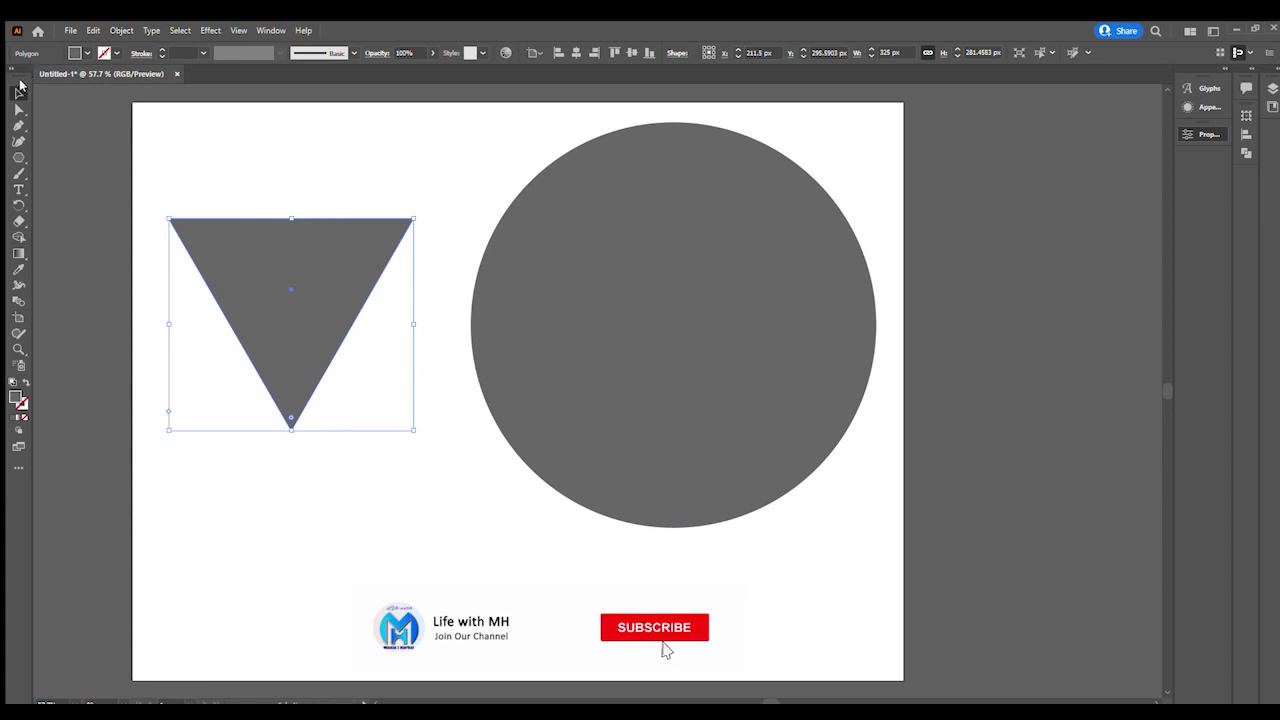
{"action": "left_click", "coordinate": [140, 154]}
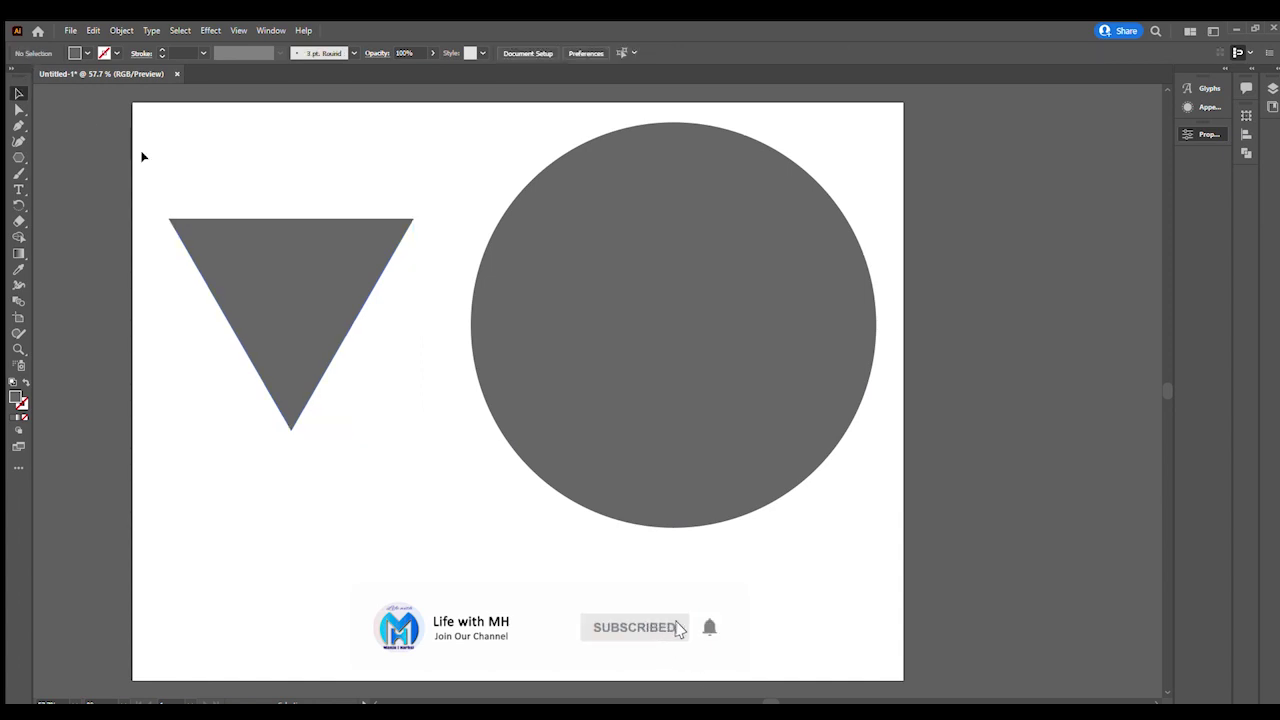
{"action": "left_click", "coordinate": [296, 294]}
{"action": "left_click_drag", "start_coordinate": [296, 294], "coordinate": [267, 294]}
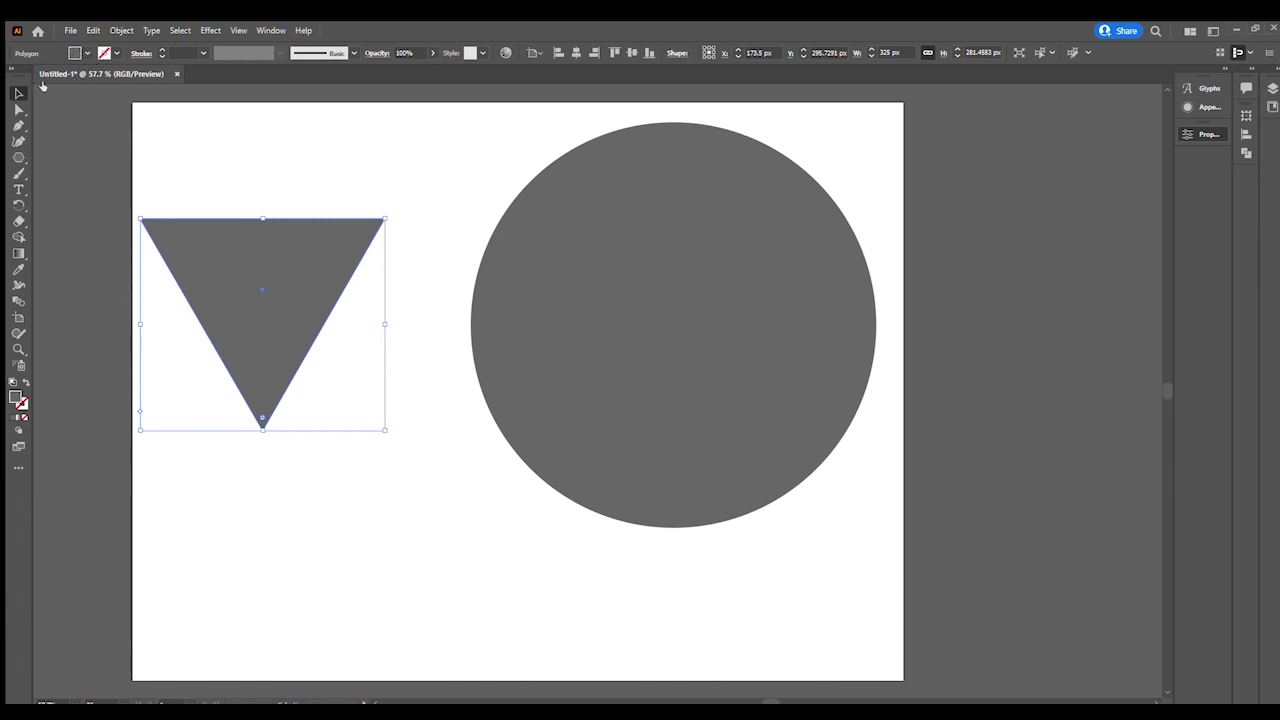
Scale the yellow triangle up to about 420 × 363 px, keeping it left of the circle.
{"action": "left_click", "coordinate": [223, 180]}
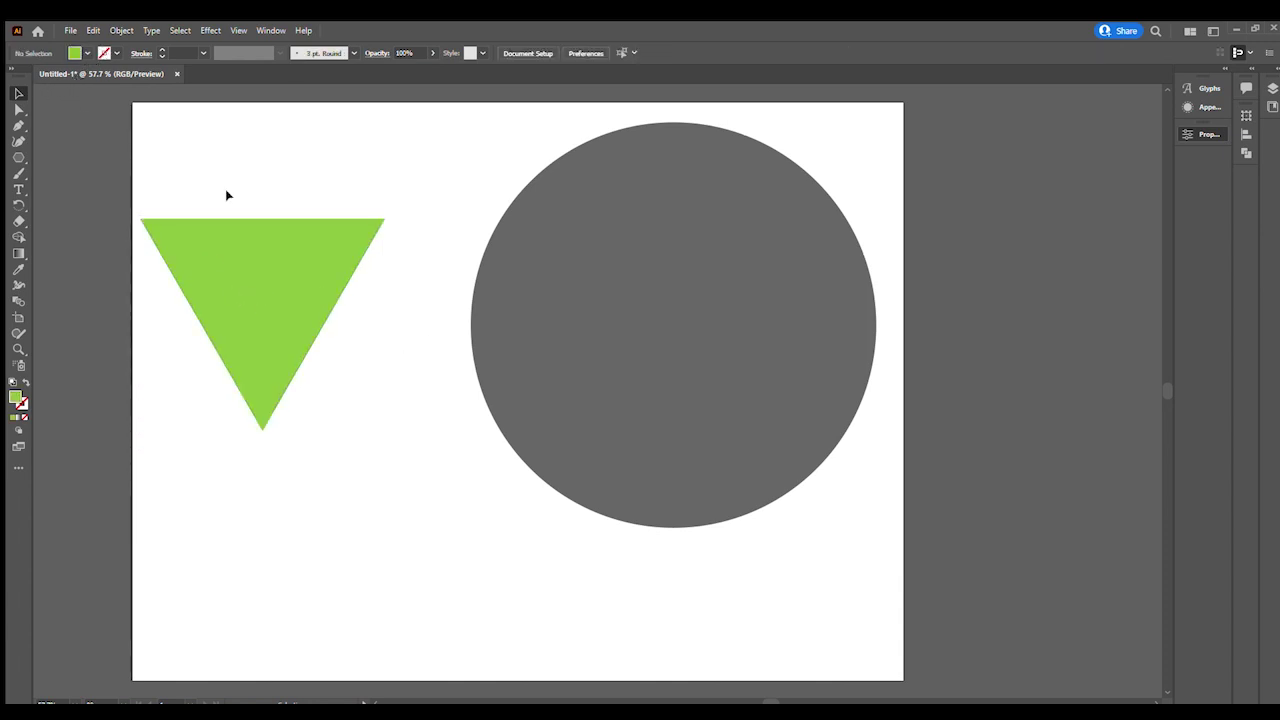
{"action": "left_click", "coordinate": [185, 219]}
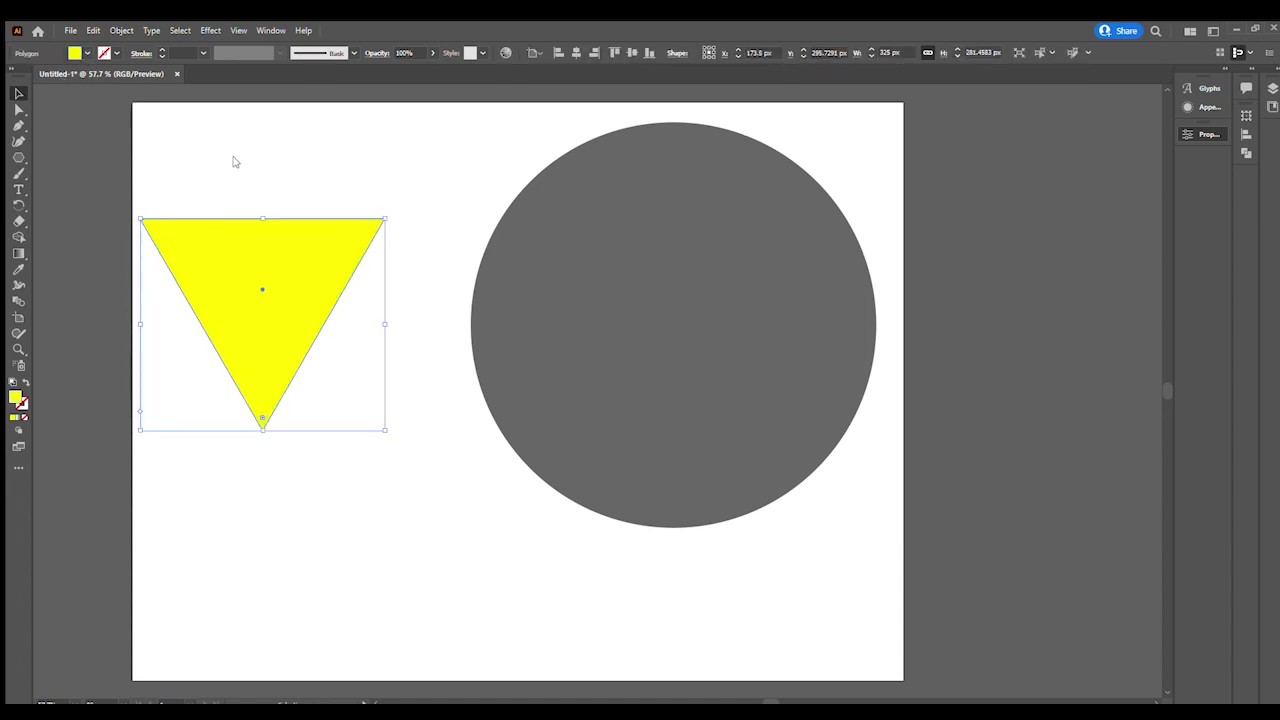
{"action": "left_click", "coordinate": [244, 203]}
{"action": "left_click_drag", "start_coordinate": [237, 267], "coordinate": [648, 306]}
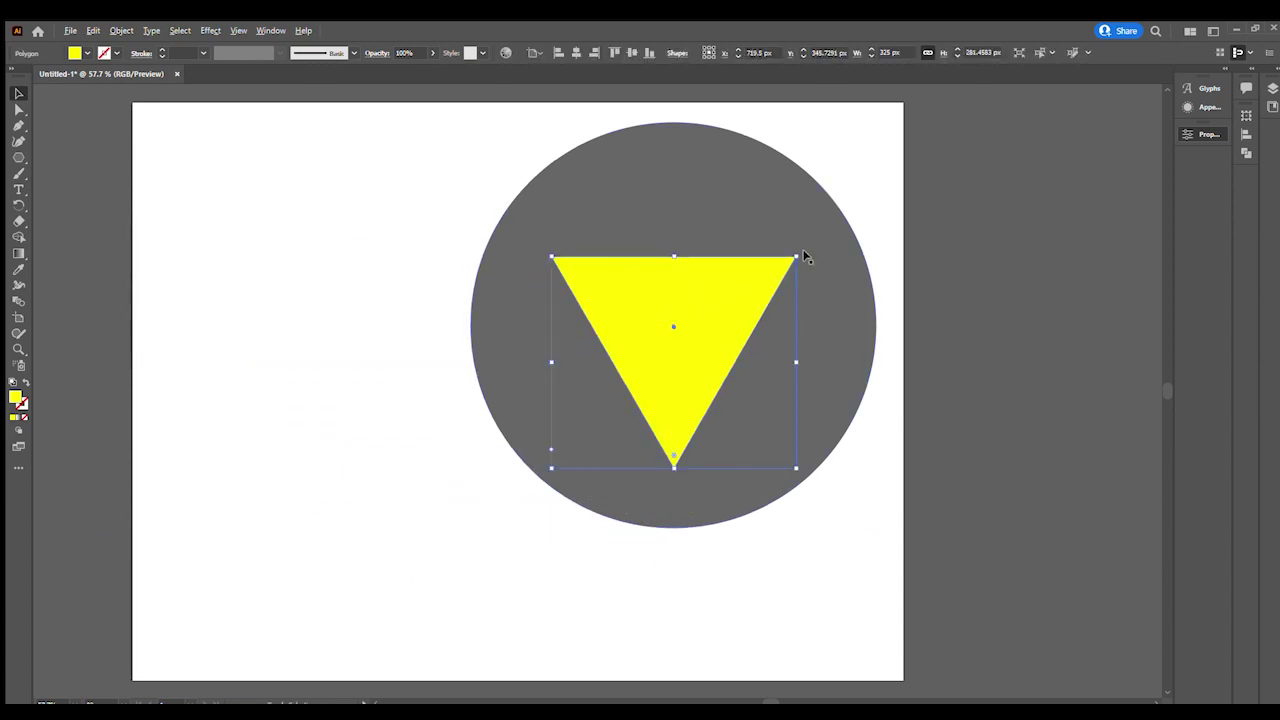
{"action": "left_click_drag", "start_coordinate": [795, 254], "coordinate": [832, 237]}
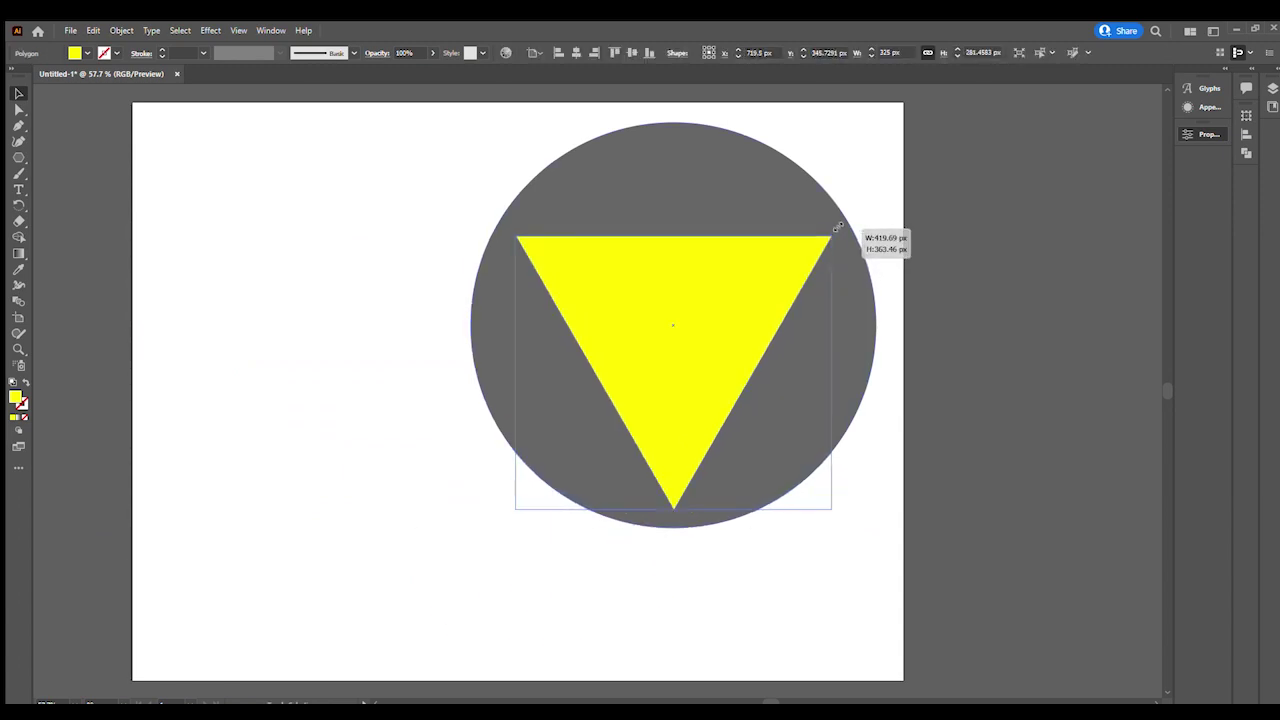
{"action": "left_click_drag", "start_coordinate": [704, 287], "coordinate": [339, 270]}
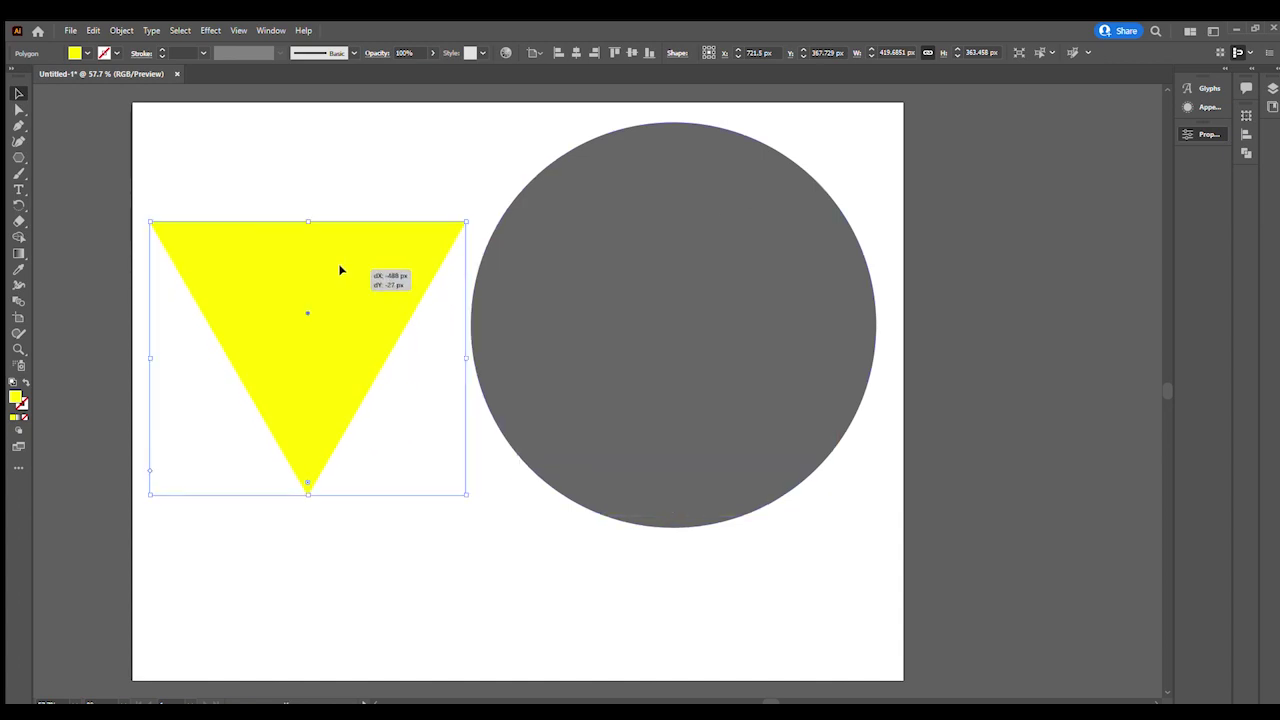
{"action": "left_click", "coordinate": [18, 141]}
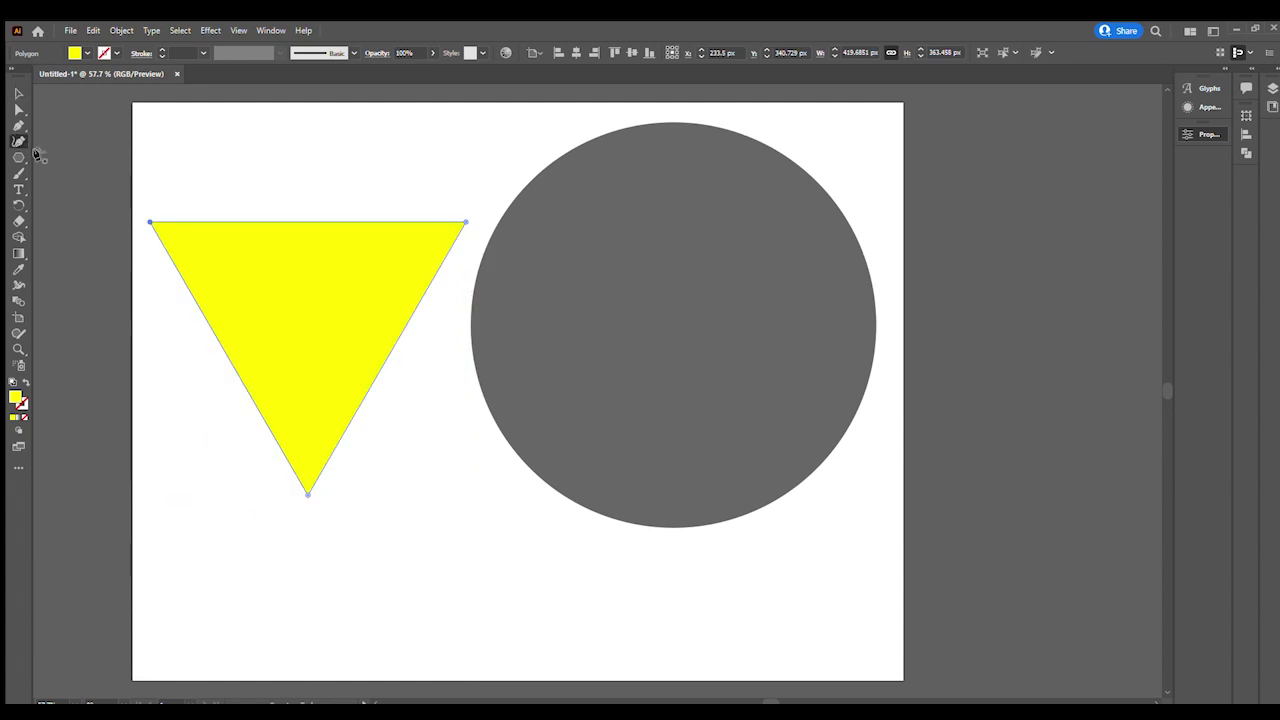
Bow the triangle's top, right and left edges outward using the Curvature tool.
{"action": "left_click", "coordinate": [301, 222]}
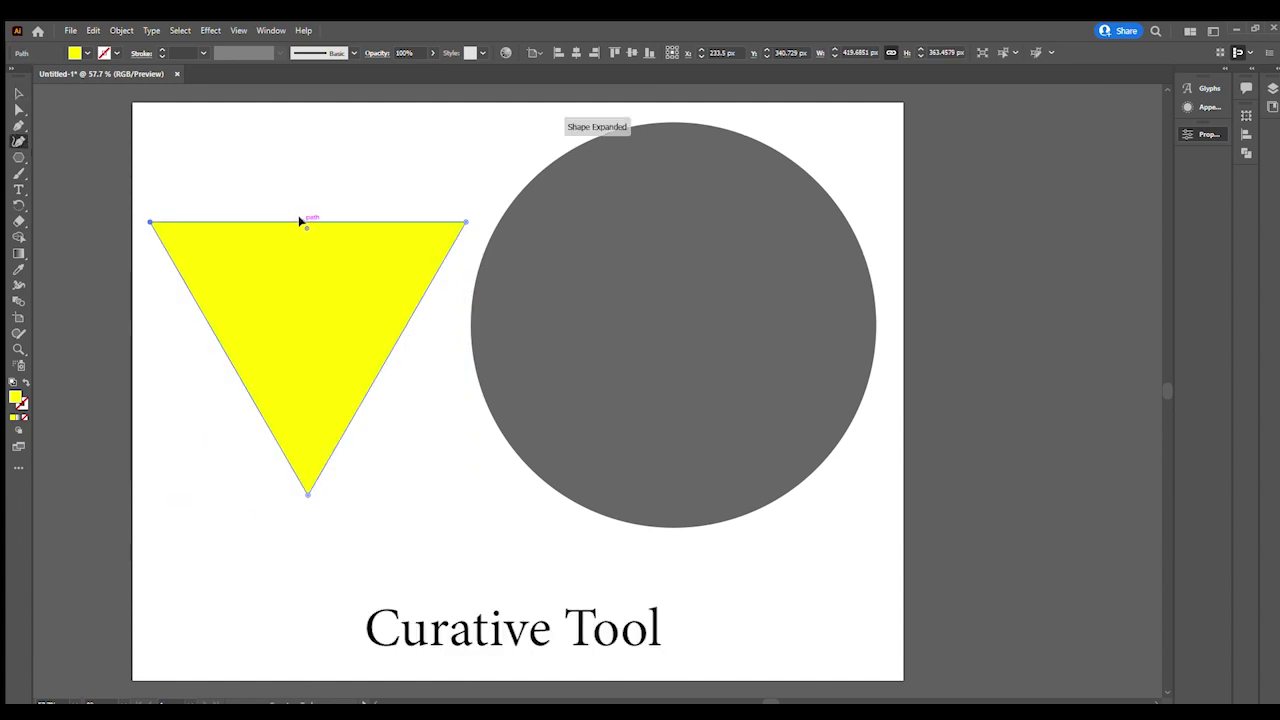
{"action": "left_click_drag", "start_coordinate": [298, 220], "coordinate": [297, 203]}
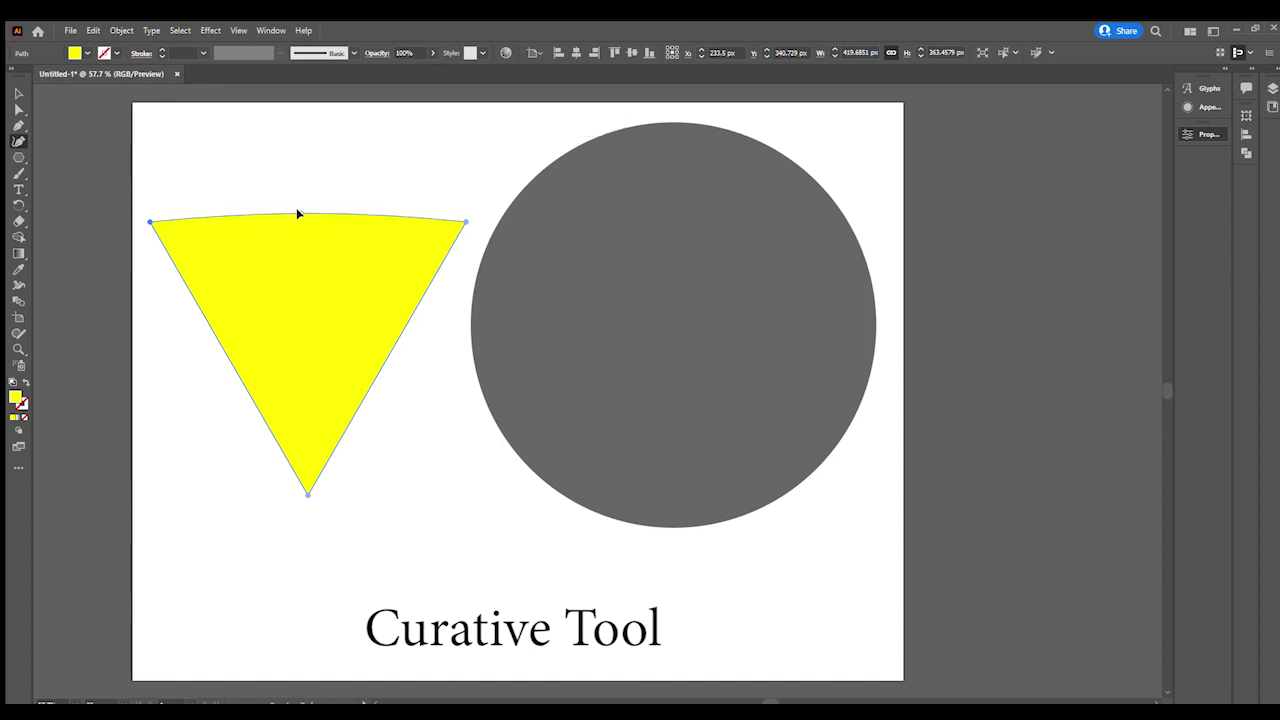
{"action": "left_click", "coordinate": [390, 348]}
{"action": "left_click_drag", "start_coordinate": [390, 348], "coordinate": [407, 352]}
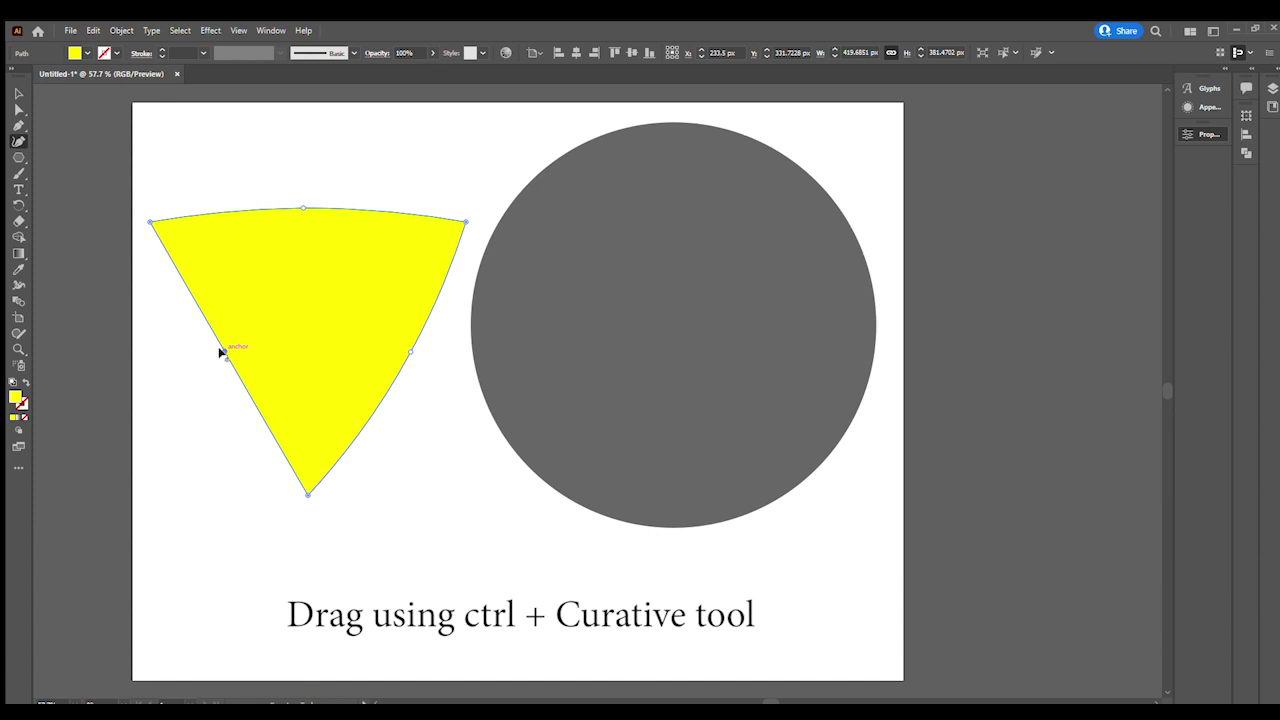
{"action": "left_click_drag", "start_coordinate": [221, 352], "coordinate": [200, 352]}
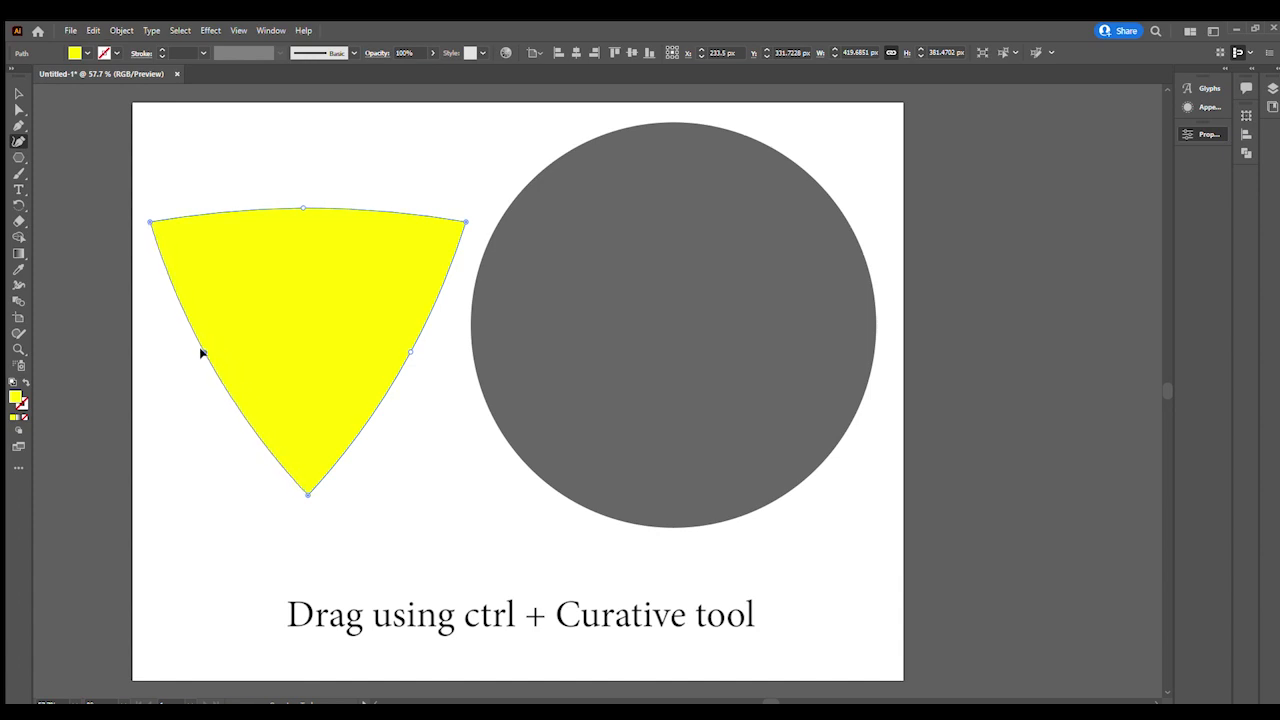
Round the triangle's live corners, stretch it taller, and move it onto the gray circle.
{"action": "left_click", "coordinate": [17, 109]}
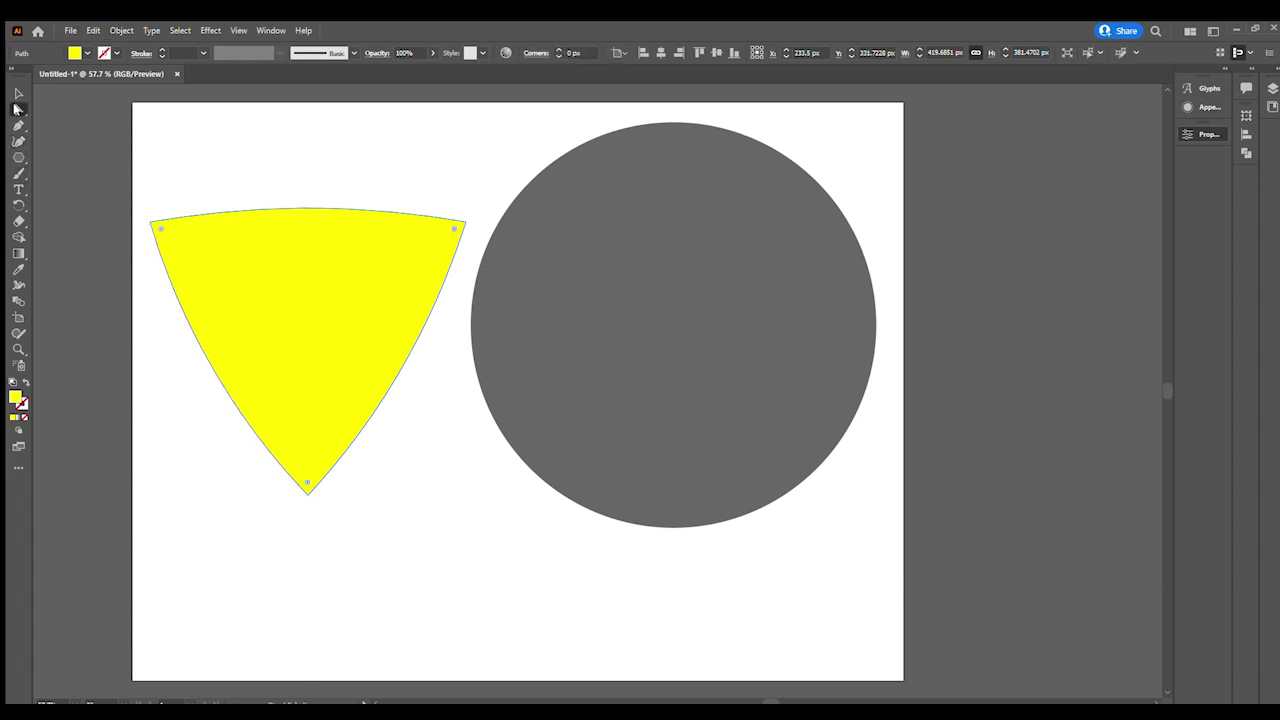
{"action": "left_click_drag", "start_coordinate": [157, 228], "coordinate": [184, 243]}
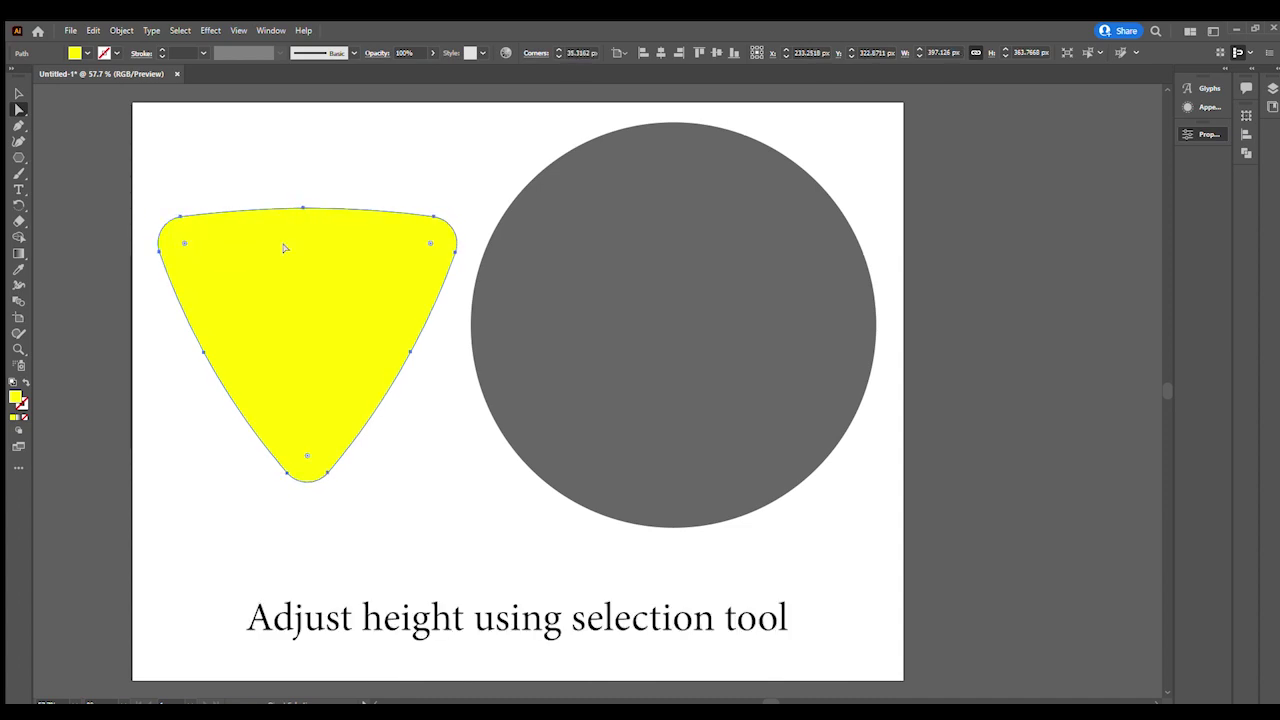
{"action": "left_click", "coordinate": [17, 92]}
{"action": "left_click_drag", "start_coordinate": [307, 208], "coordinate": [312, 186]}
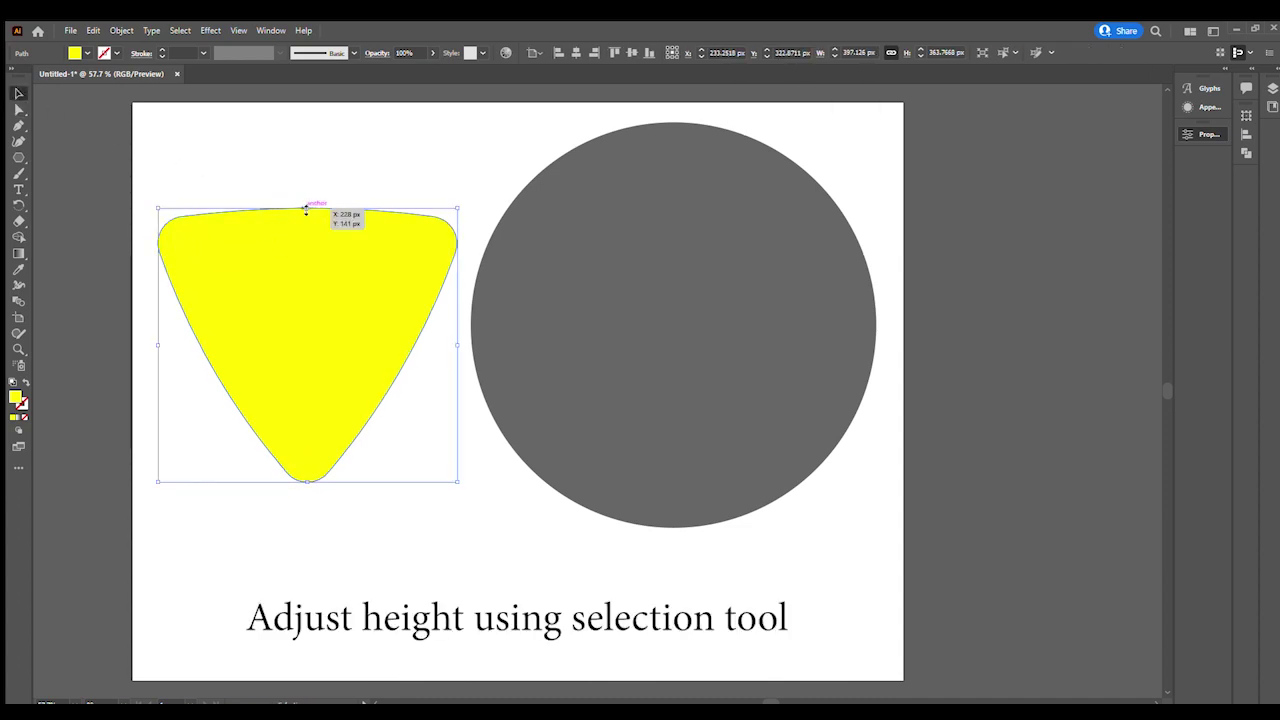
{"action": "left_click", "coordinate": [443, 414]}
{"action": "mouse_move", "coordinate": [329, 291]}
{"action": "left_mouse_down"}
{"action": "mouse_move", "coordinate": [630, 289]}
{"action": "mouse_move", "coordinate": [672, 321]}
{"action": "left_mouse_up"}
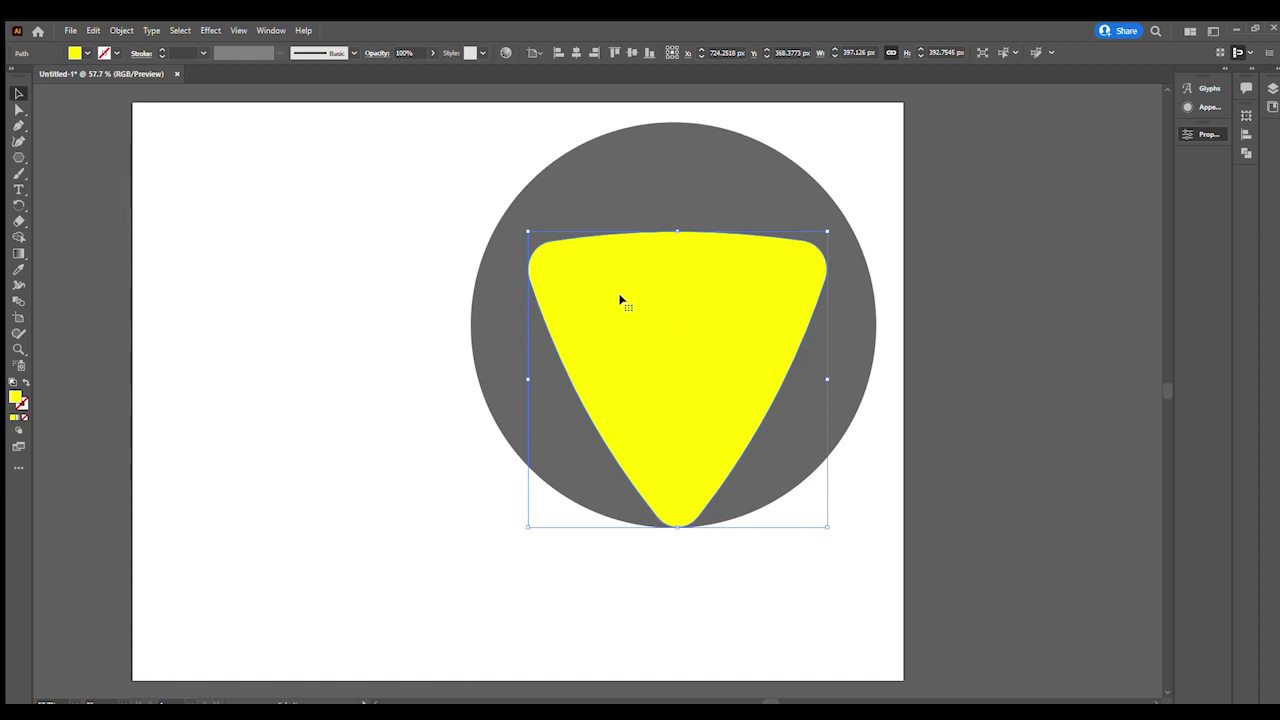
Move the yellow triangle off and back onto the gray circle, repositioning it over the centre.
{"action": "left_click", "coordinate": [14, 109]}
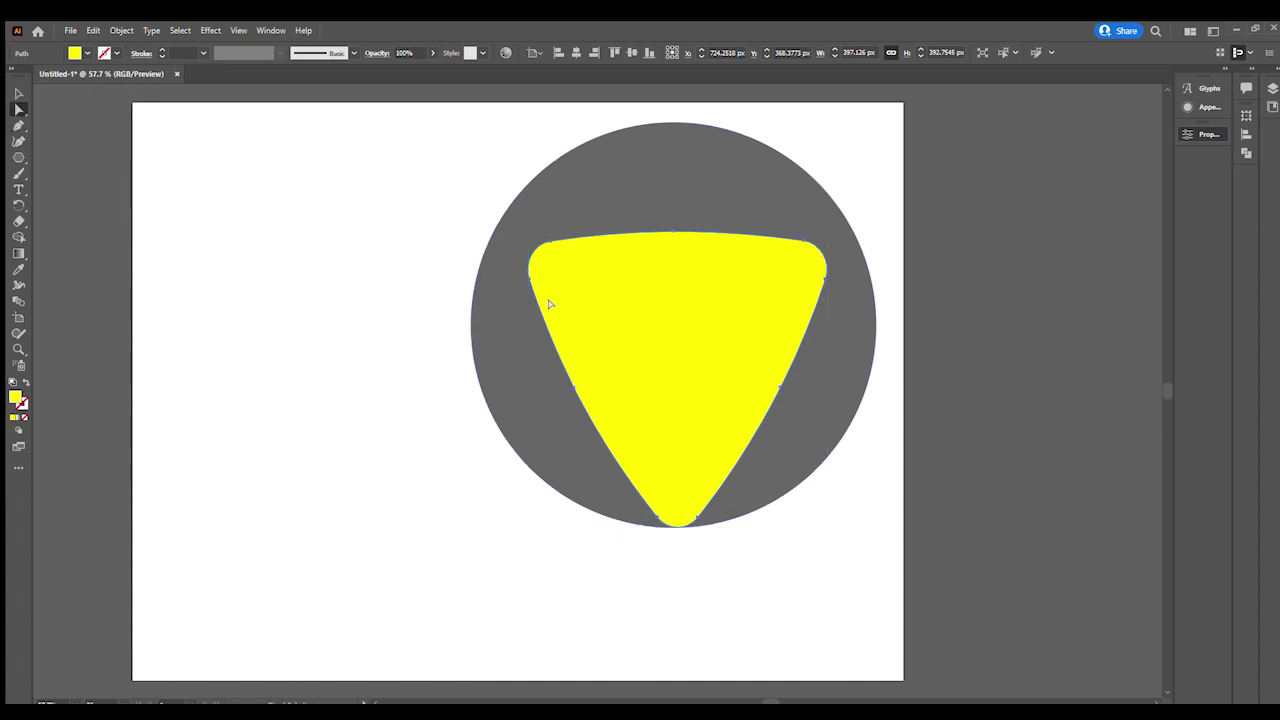
{"action": "left_click", "coordinate": [15, 93]}
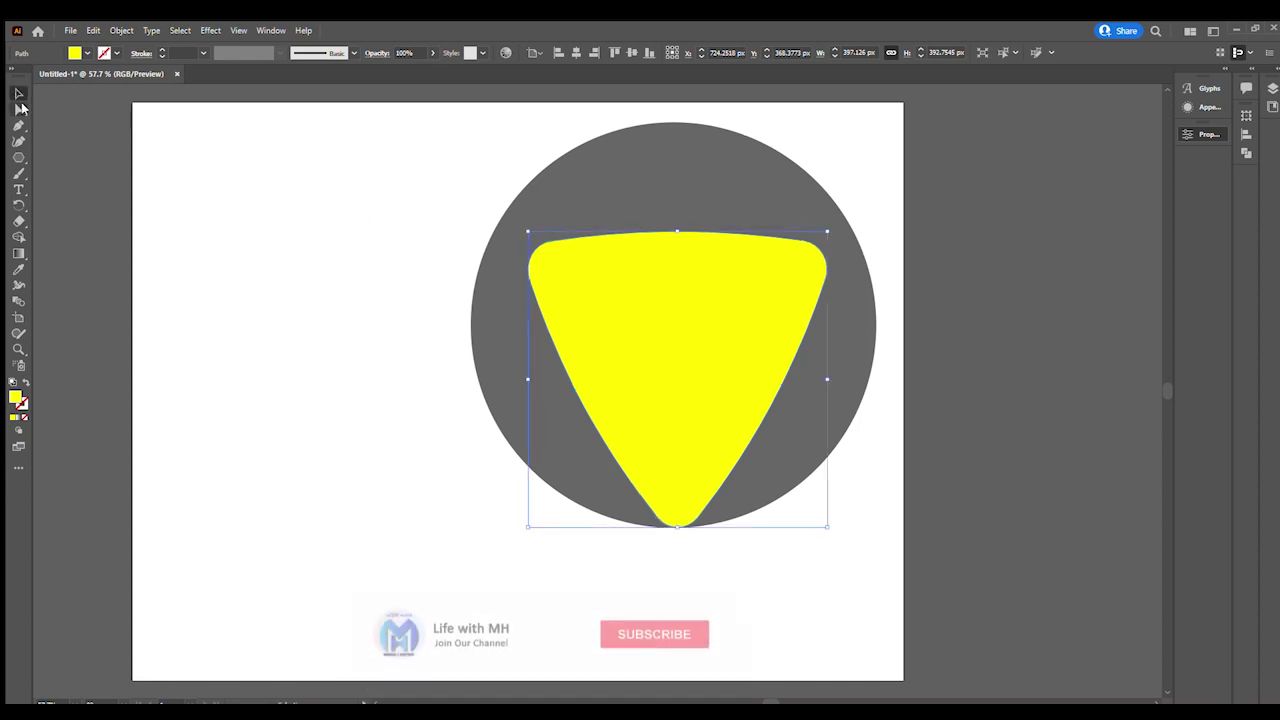
{"action": "mouse_move", "coordinate": [650, 316]}
{"action": "left_mouse_down"}
{"action": "mouse_move", "coordinate": [375, 234]}
{"action": "mouse_move", "coordinate": [280, 273]}
{"action": "left_mouse_up"}
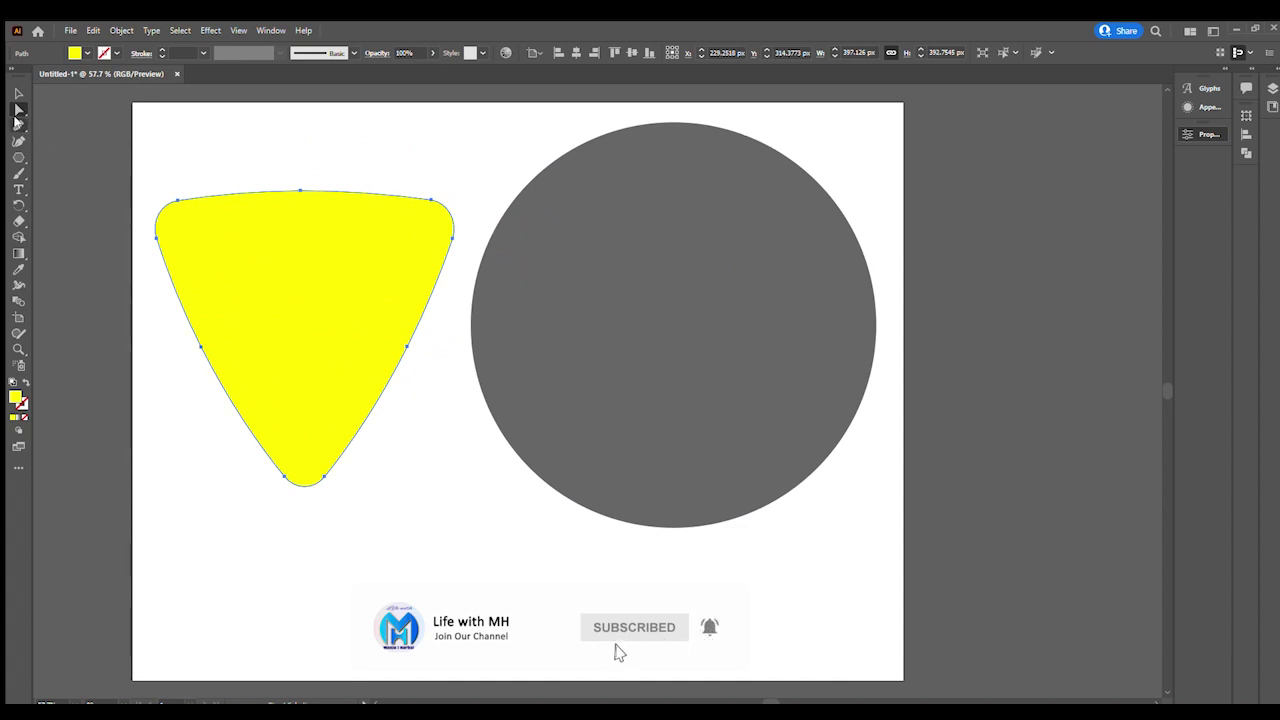
{"action": "left_click", "coordinate": [178, 200]}
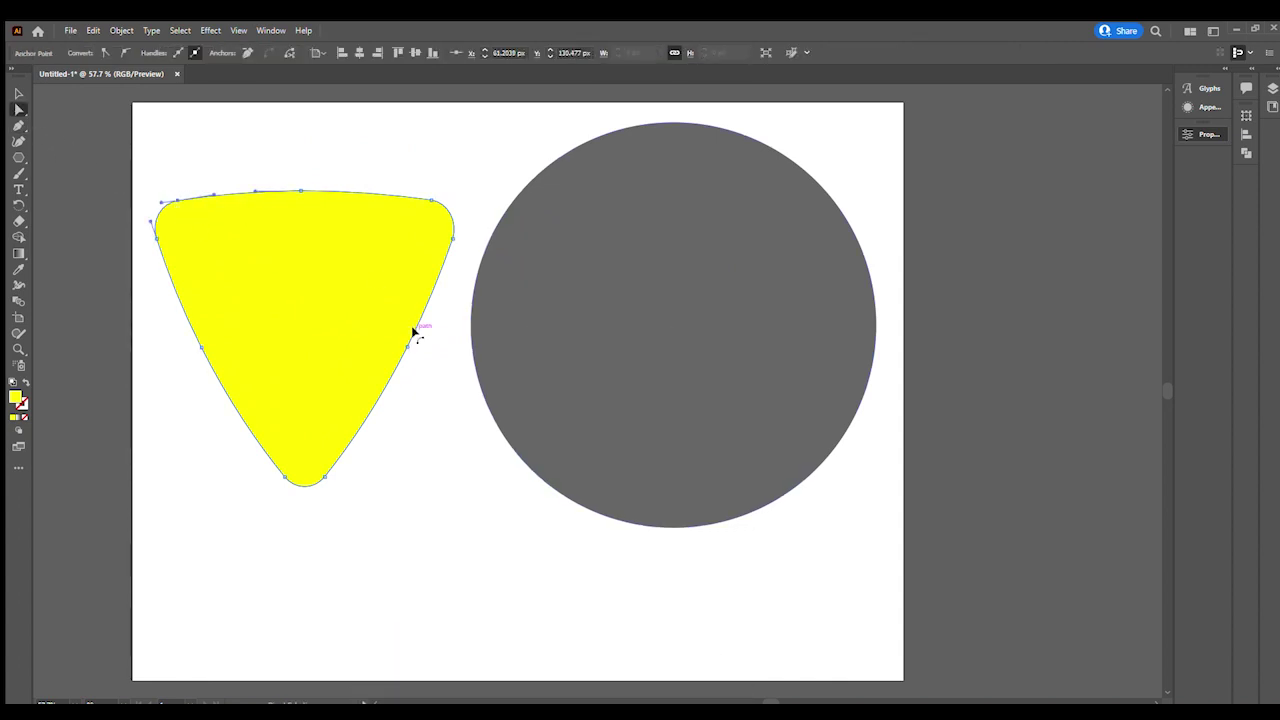
{"action": "key", "text": "v"}
{"action": "left_click_drag", "start_coordinate": [286, 260], "coordinate": [652, 285]}
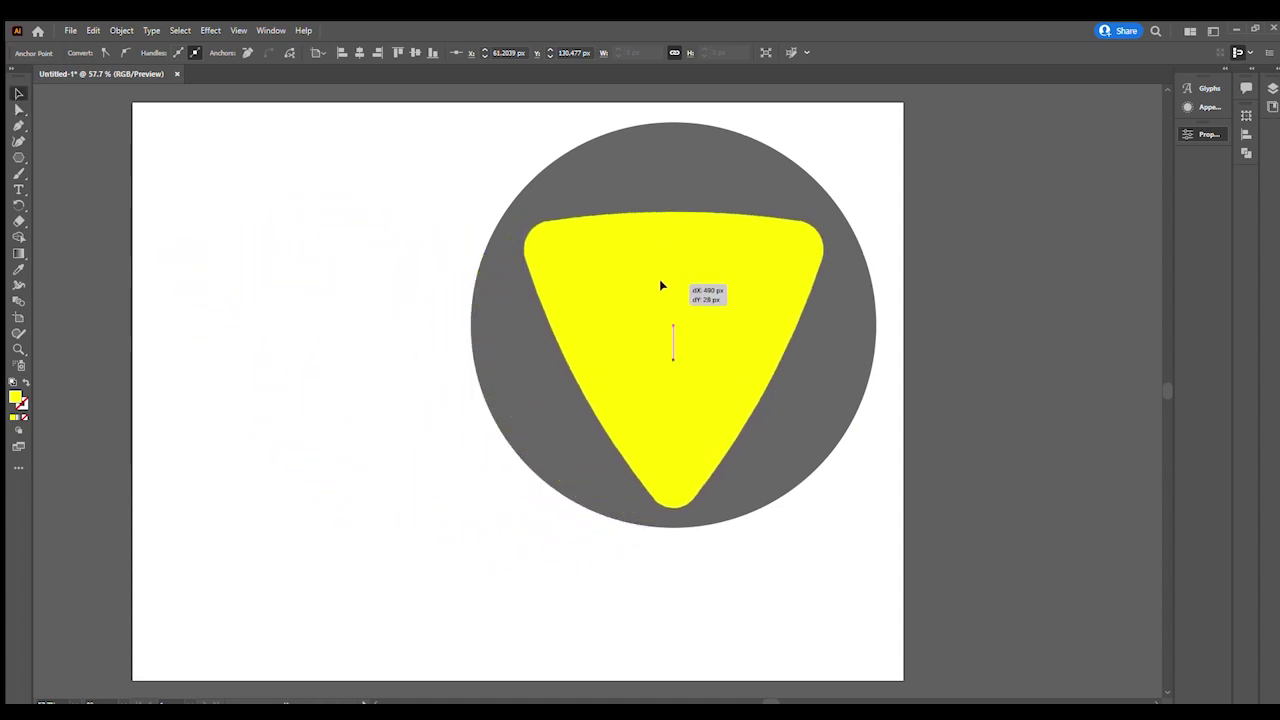
{"action": "left_click_drag", "start_coordinate": [652, 285], "coordinate": [667, 292]}
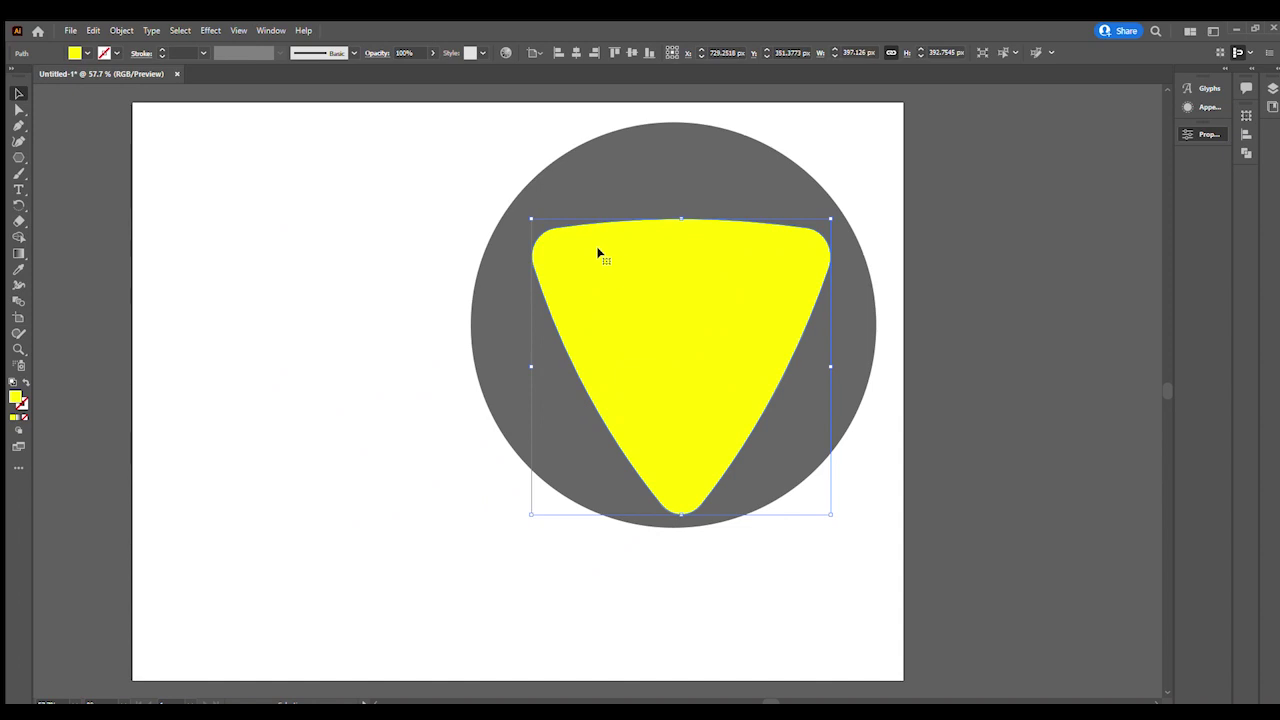
Flatten and raise the top edge to about 397 × 424 px, then move the shape left of the circle.
{"action": "left_click", "coordinate": [18, 126]}
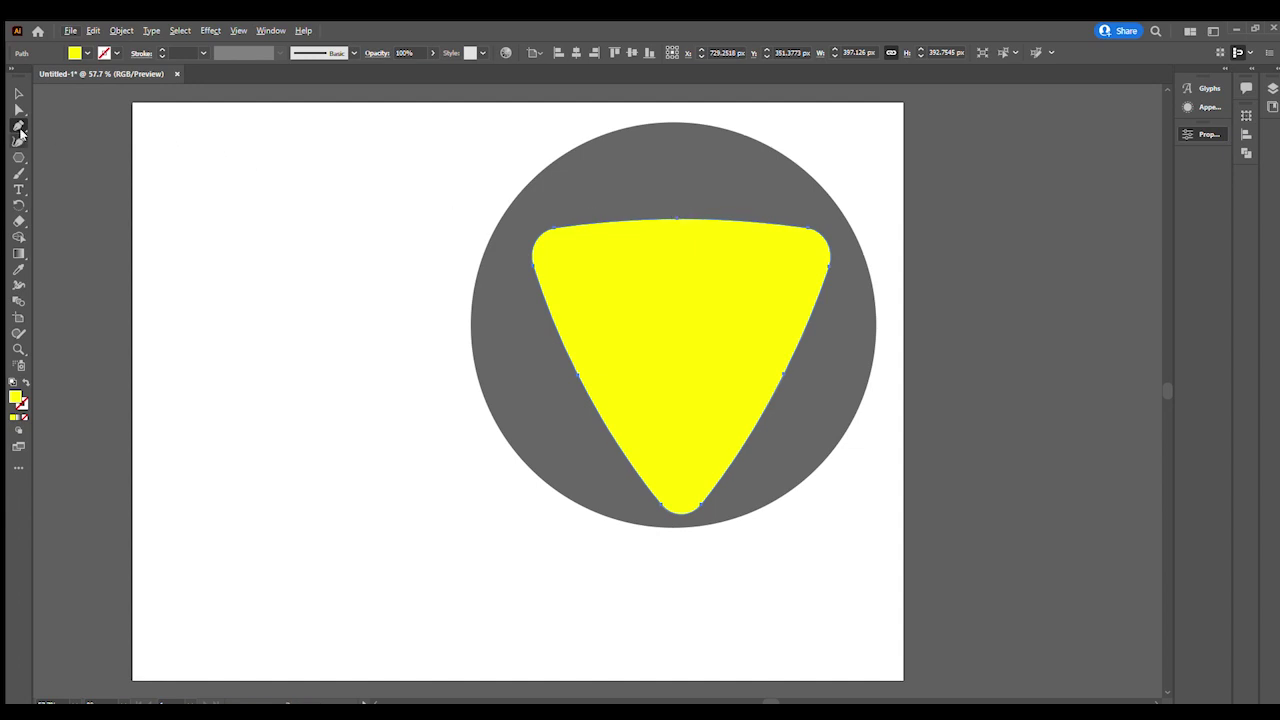
{"action": "left_click", "coordinate": [18, 142]}
{"action": "left_click_drag", "start_coordinate": [674, 219], "coordinate": [674, 220]}
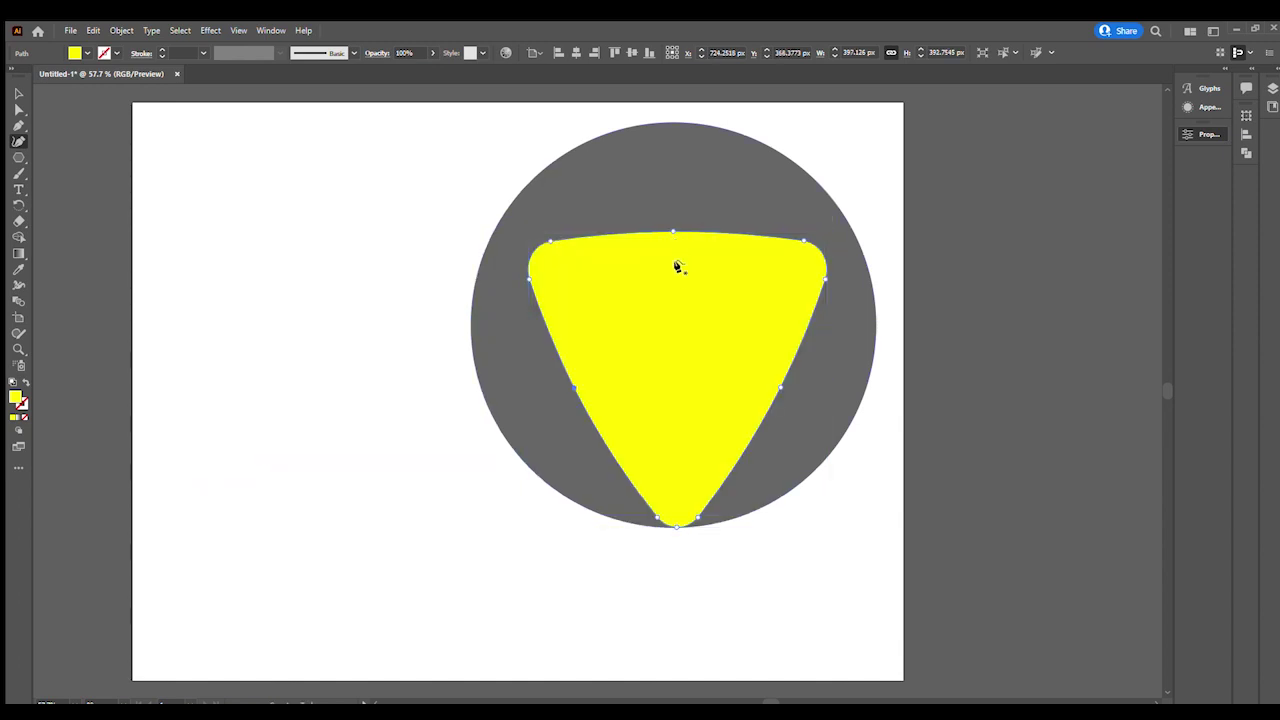
{"action": "left_click", "coordinate": [18, 93]}
{"action": "left_click", "coordinate": [187, 209]}
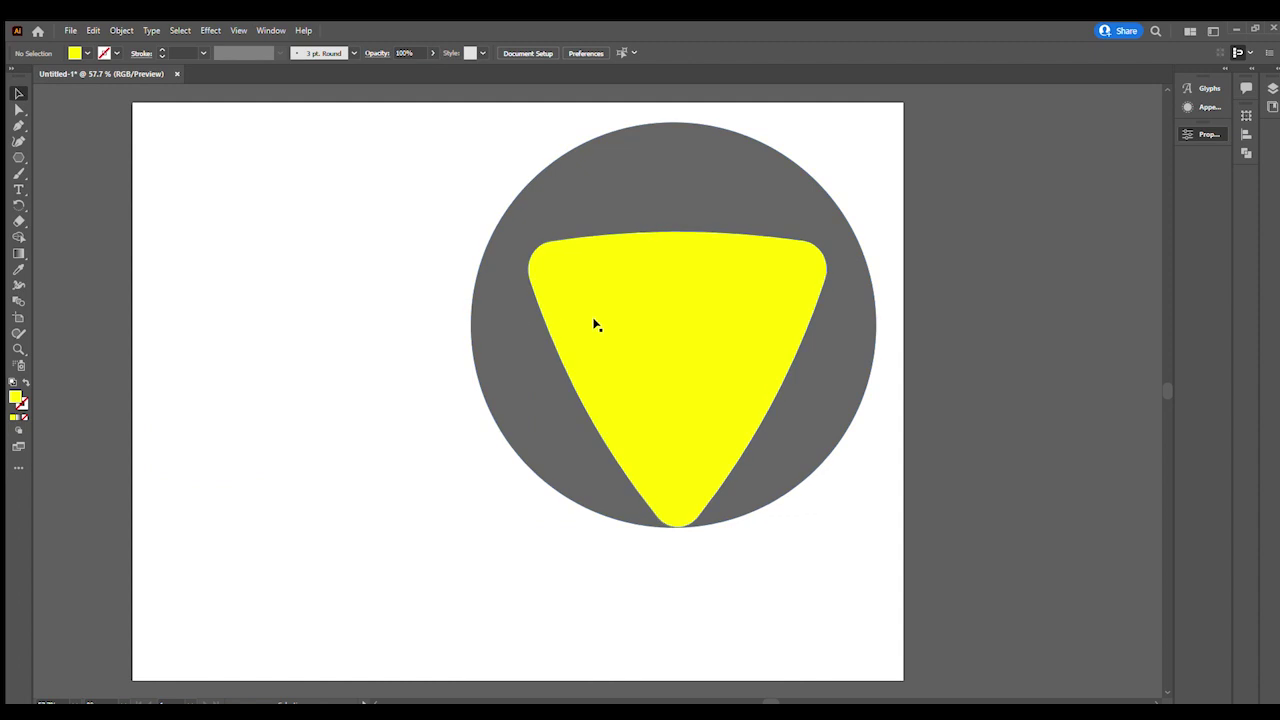
{"action": "left_click_drag", "start_coordinate": [727, 343], "coordinate": [720, 337]}
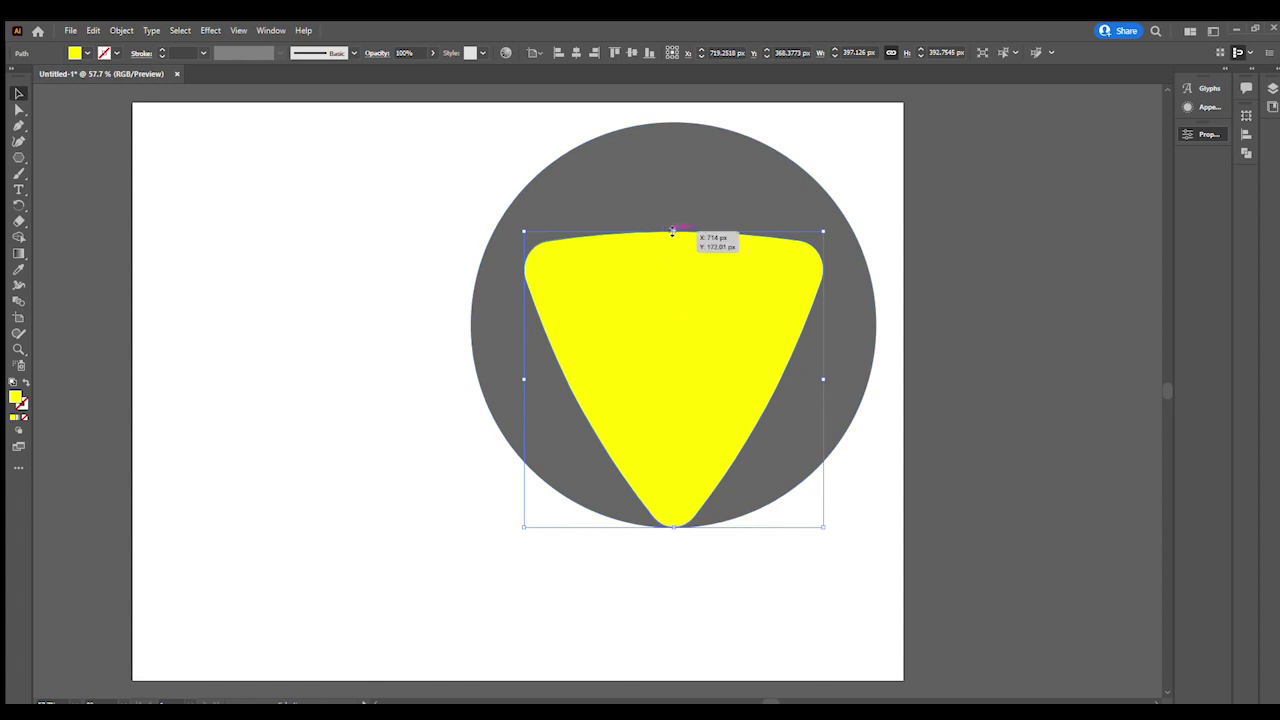
{"action": "left_click_drag", "start_coordinate": [672, 231], "coordinate": [672, 208]}
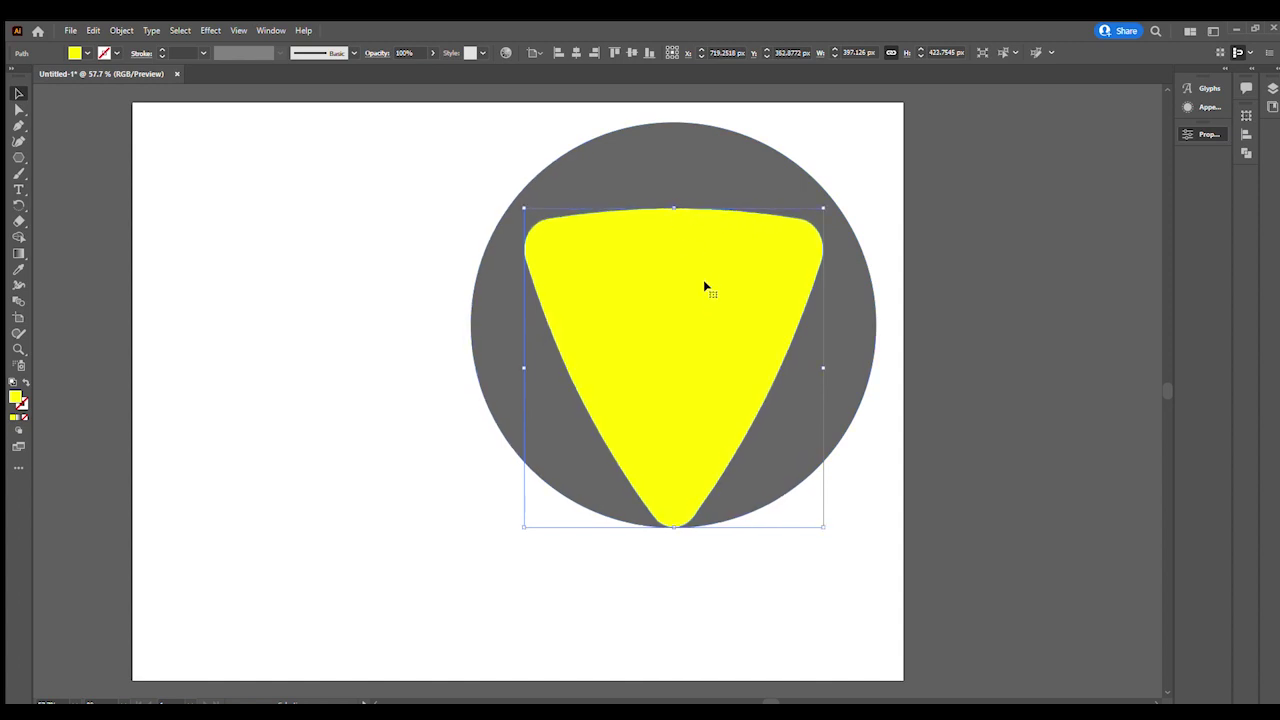
{"action": "left_click", "coordinate": [717, 571]}
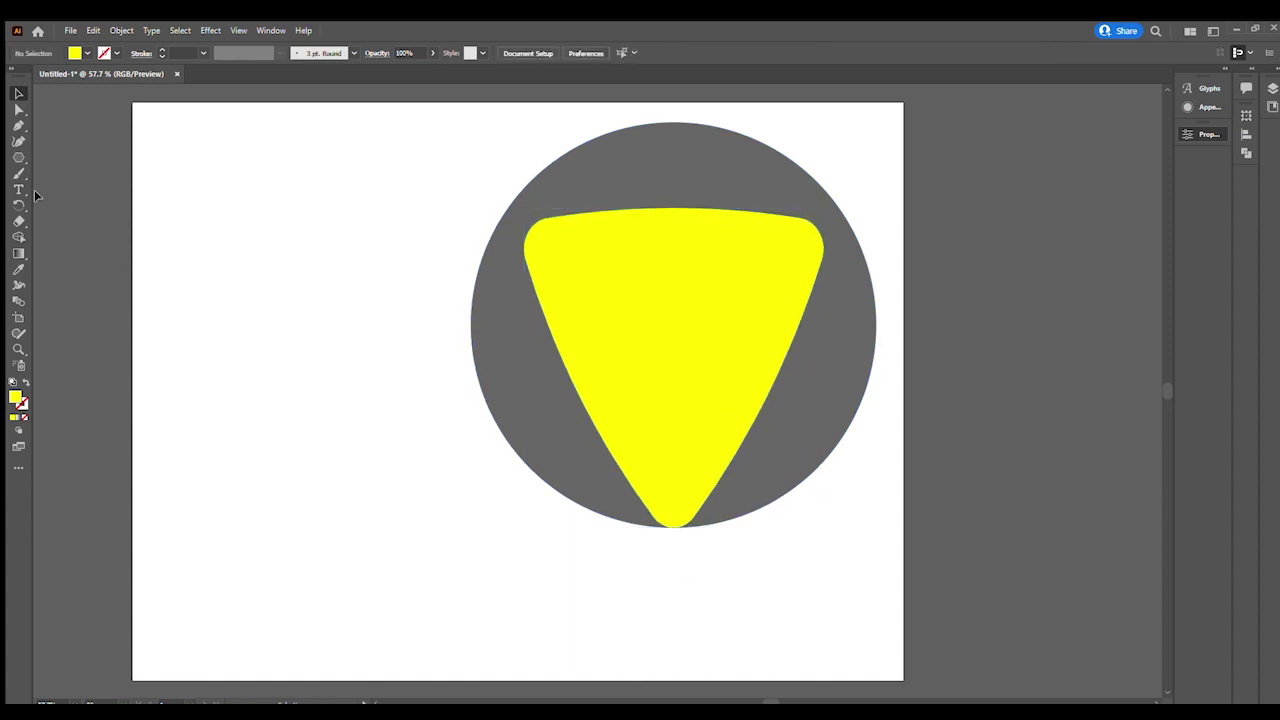
{"action": "left_click_drag", "start_coordinate": [632, 366], "coordinate": [260, 345]}
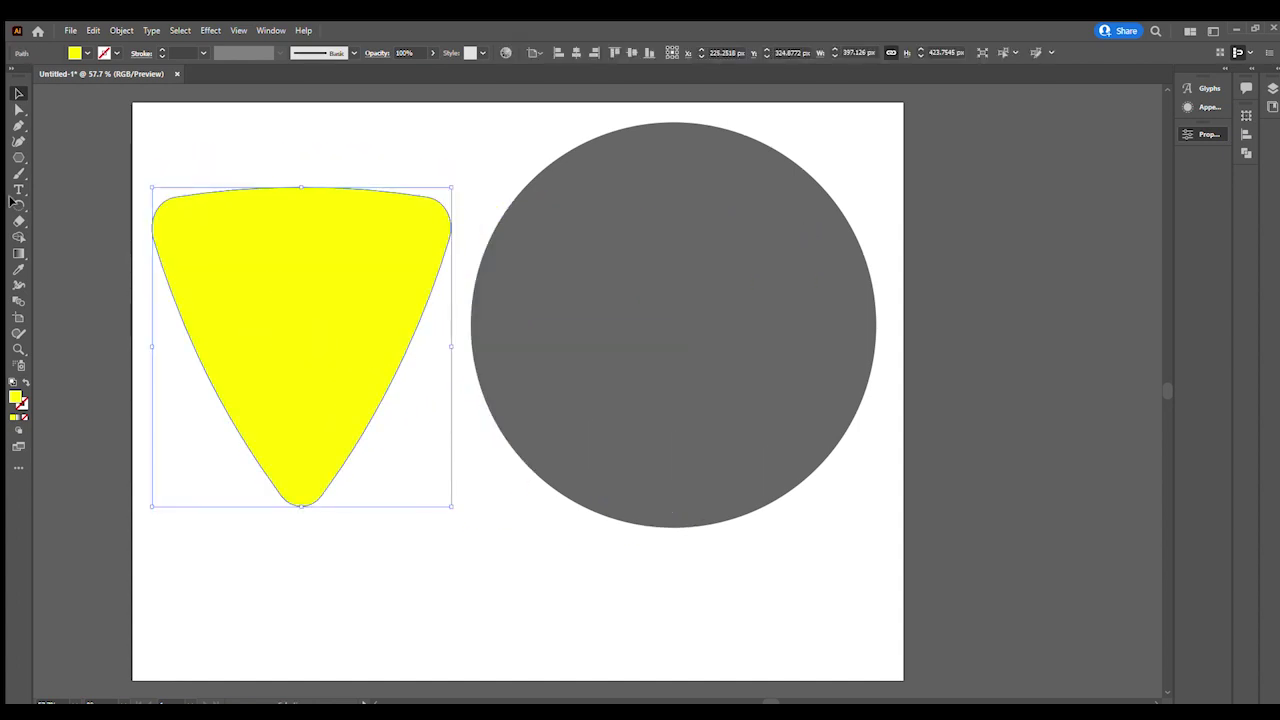
Draw a closed green curved shape over the triangle's lower tip and select it with the triangle.
{"action": "left_click", "coordinate": [18, 141]}
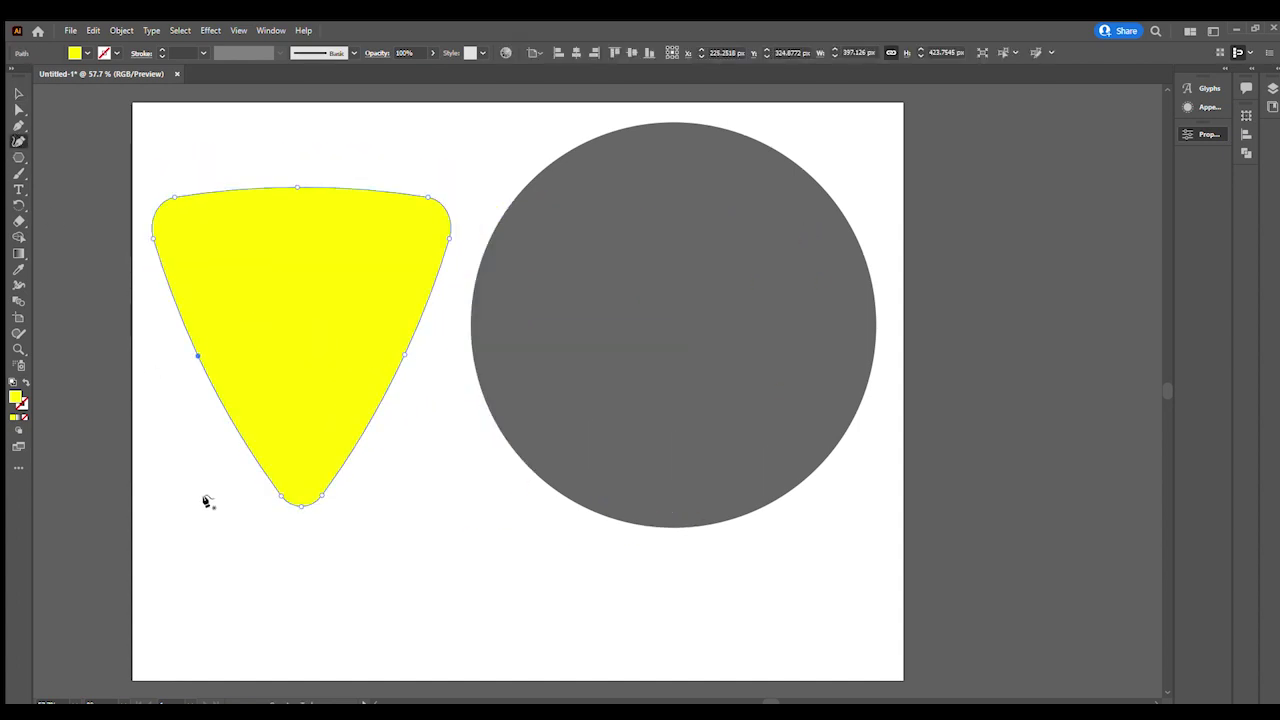
{"action": "left_click", "coordinate": [200, 485]}
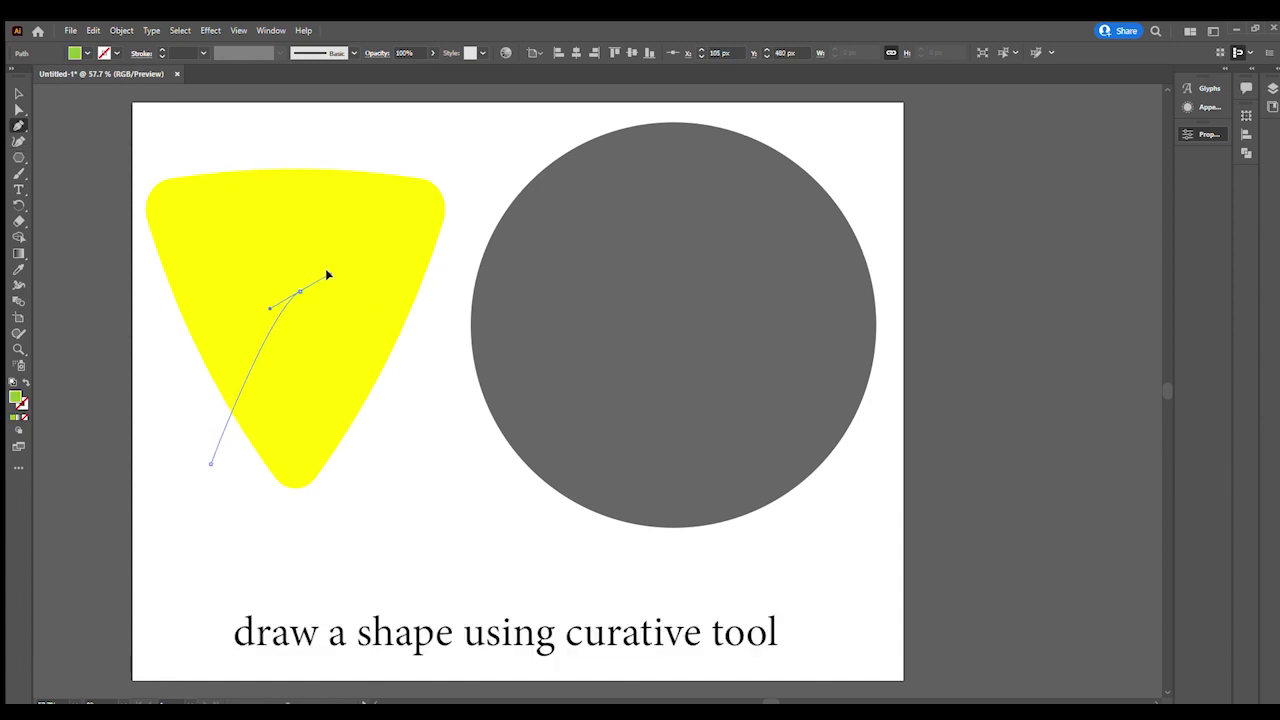
{"action": "left_click", "coordinate": [298, 291]}
{"action": "left_click", "coordinate": [372, 263]}
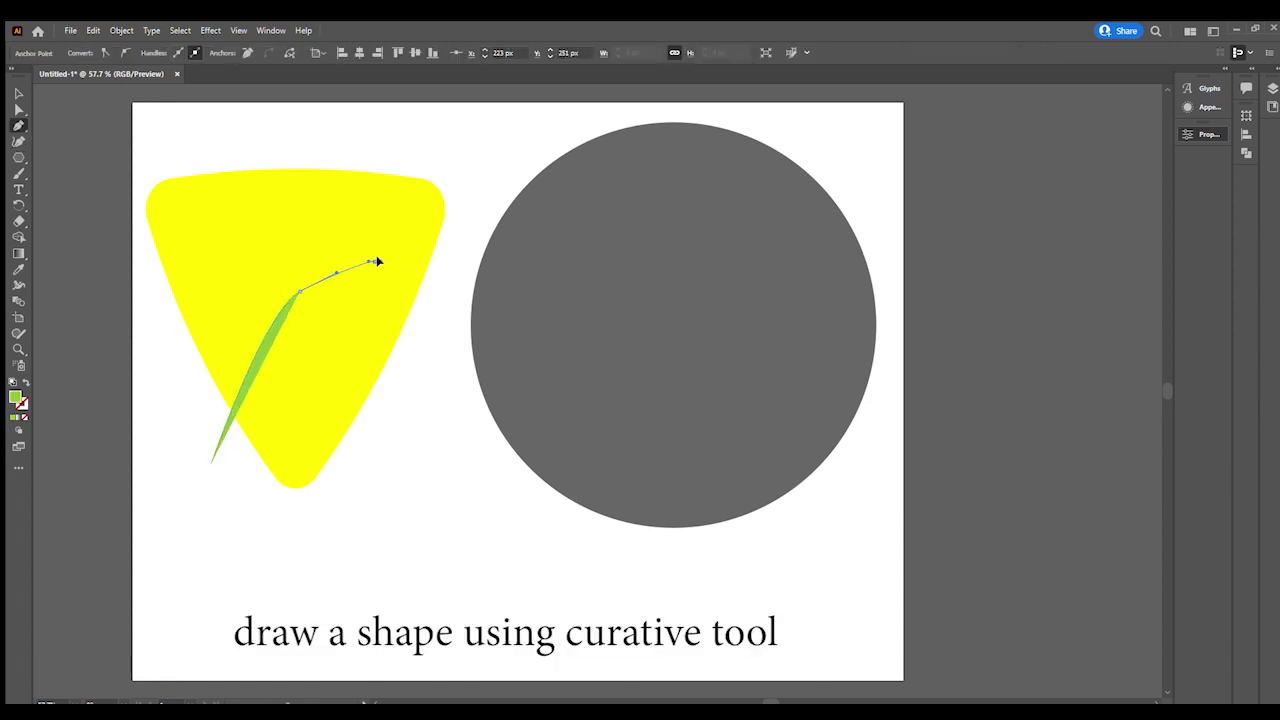
{"action": "left_click", "coordinate": [388, 262]}
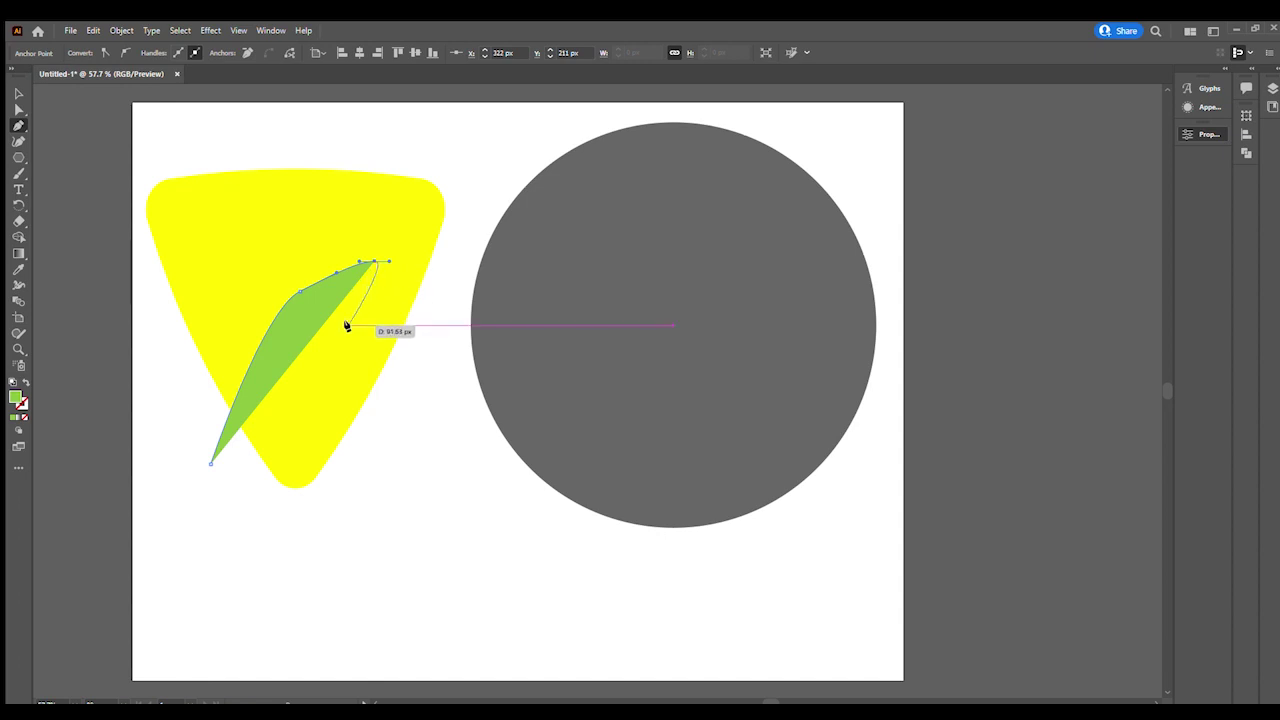
{"action": "mouse_move", "coordinate": [368, 260]}
{"action": "left_mouse_down"}
{"action": "mouse_move", "coordinate": [371, 420]}
{"action": "mouse_move", "coordinate": [471, 432]}
{"action": "left_mouse_up"}
{"action": "left_click", "coordinate": [370, 517]}
{"action": "left_click_drag", "start_coordinate": [222, 508], "coordinate": [202, 474]}
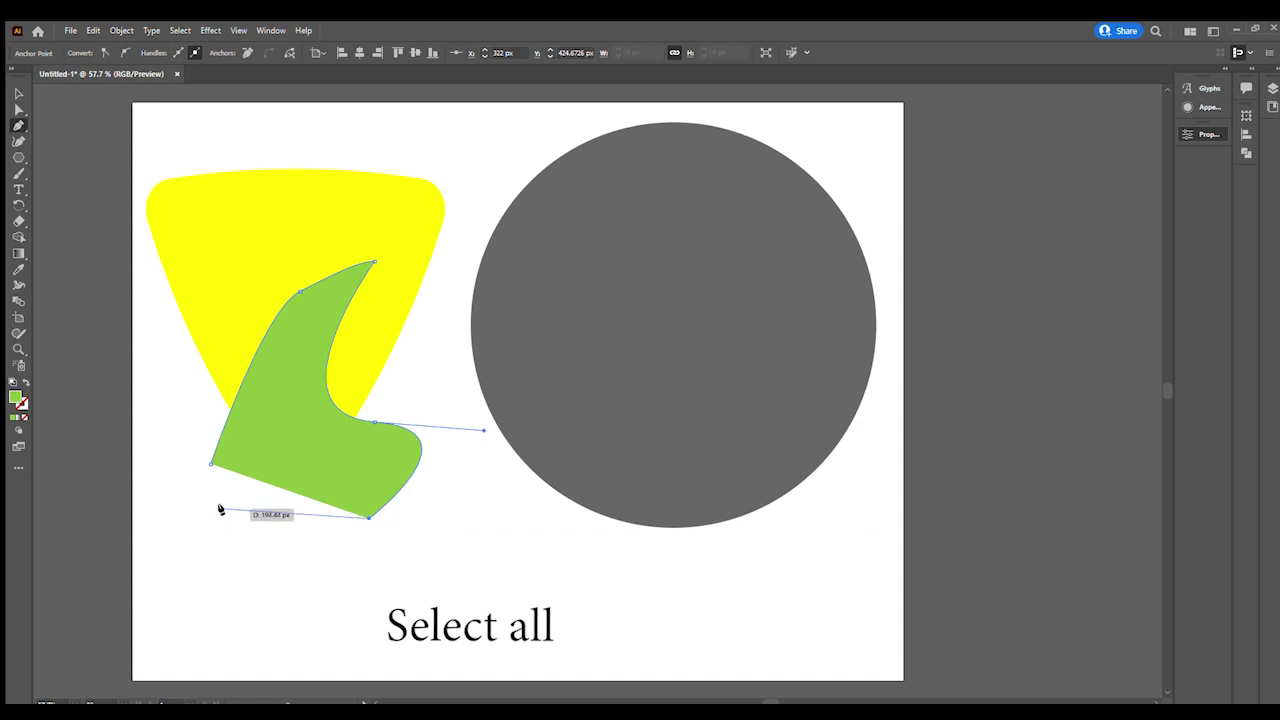
{"action": "left_click", "coordinate": [18, 93]}
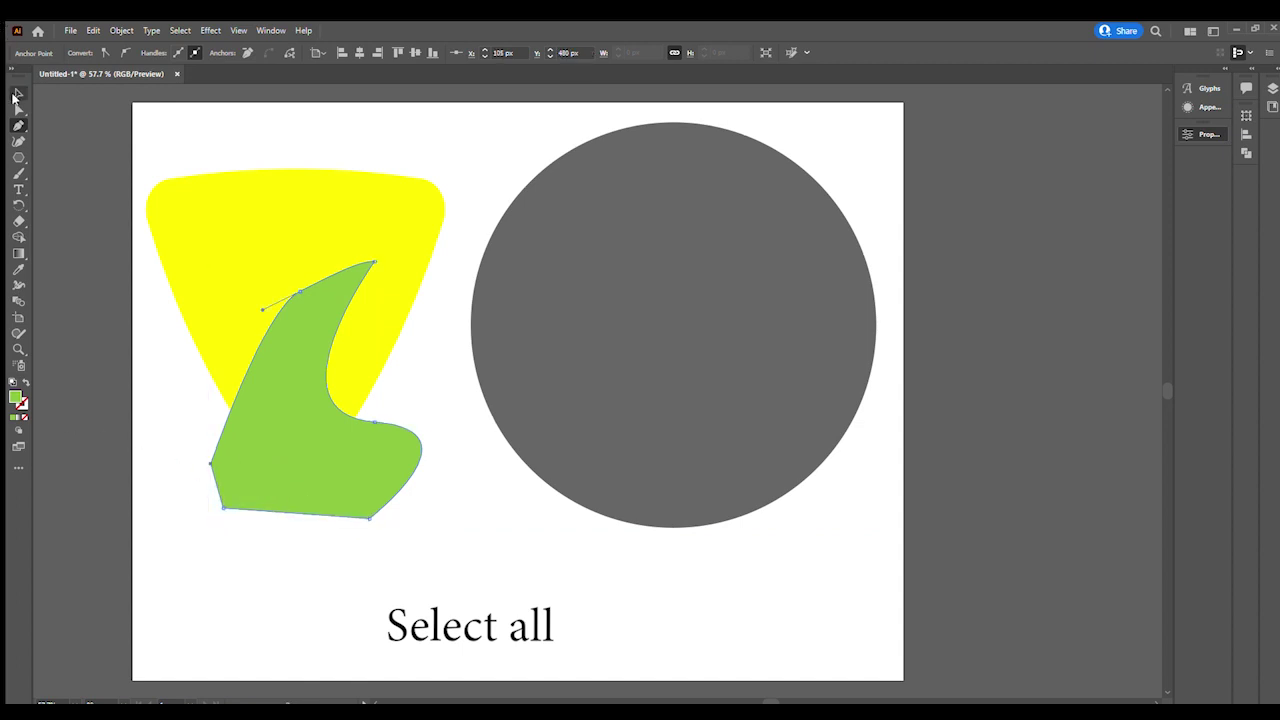
{"action": "left_click", "coordinate": [172, 260], "text": "shift"}
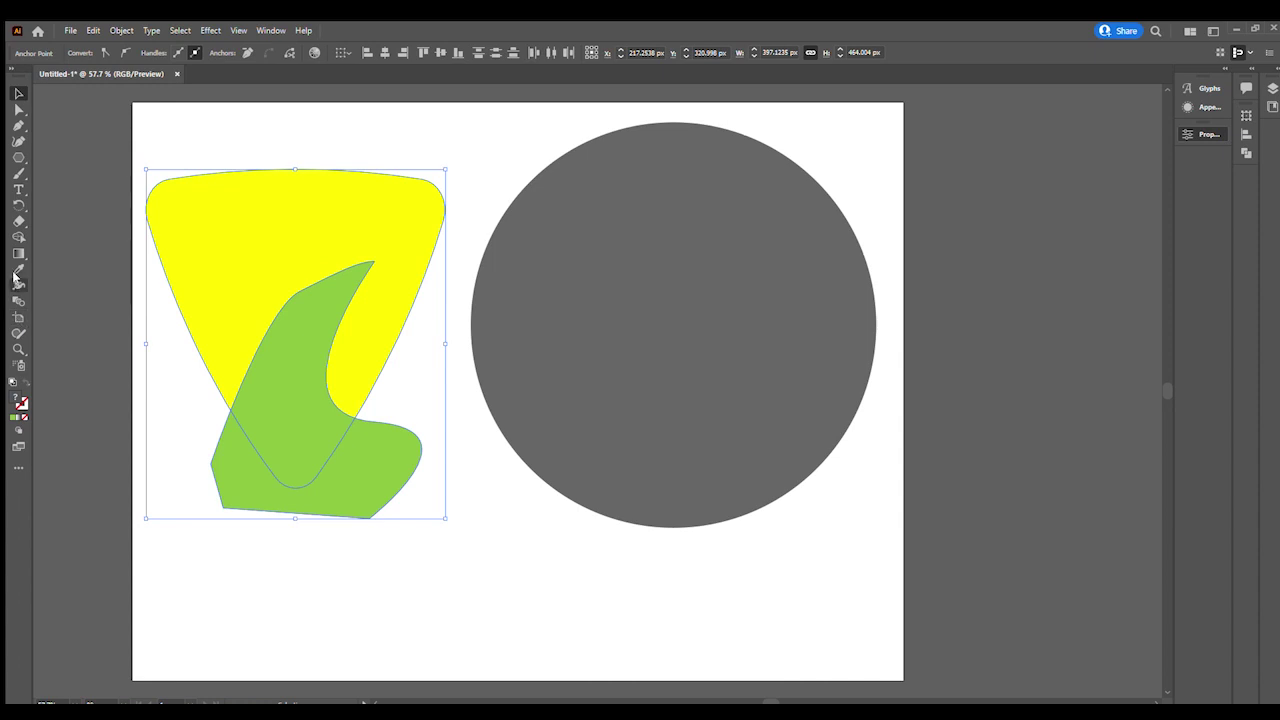
Merge the lower green regions with Shape Builder and delete the green piece outside the triangle.
{"action": "left_click", "coordinate": [18, 237]}
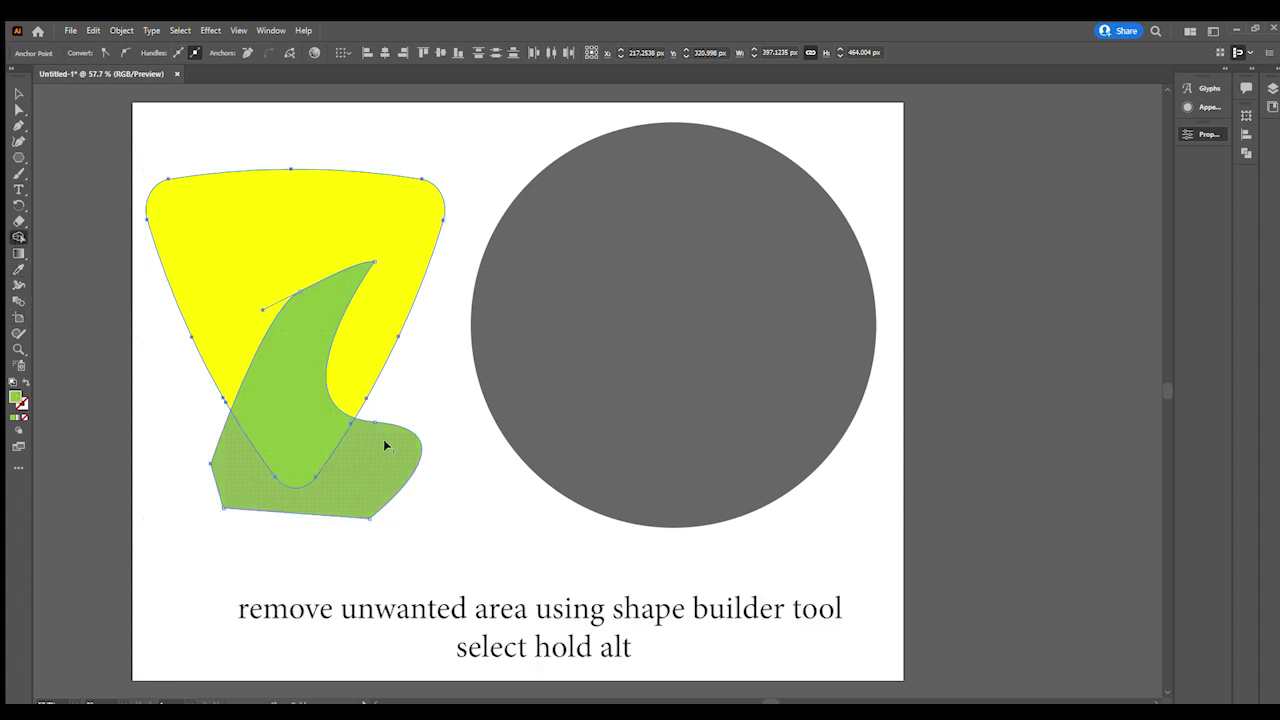
{"action": "left_click_drag", "start_coordinate": [401, 418], "coordinate": [325, 528]}
{"action": "left_click_drag", "start_coordinate": [250, 473], "coordinate": [258, 456]}
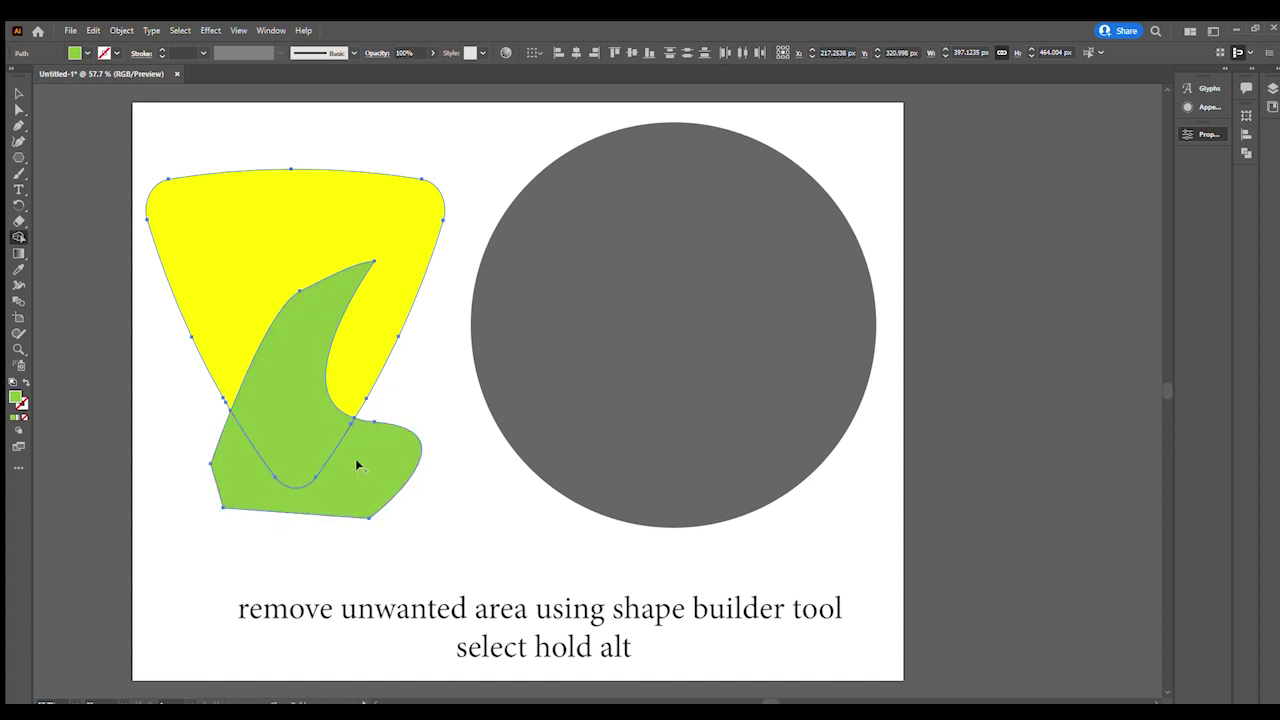
{"action": "left_click", "coordinate": [18, 93]}
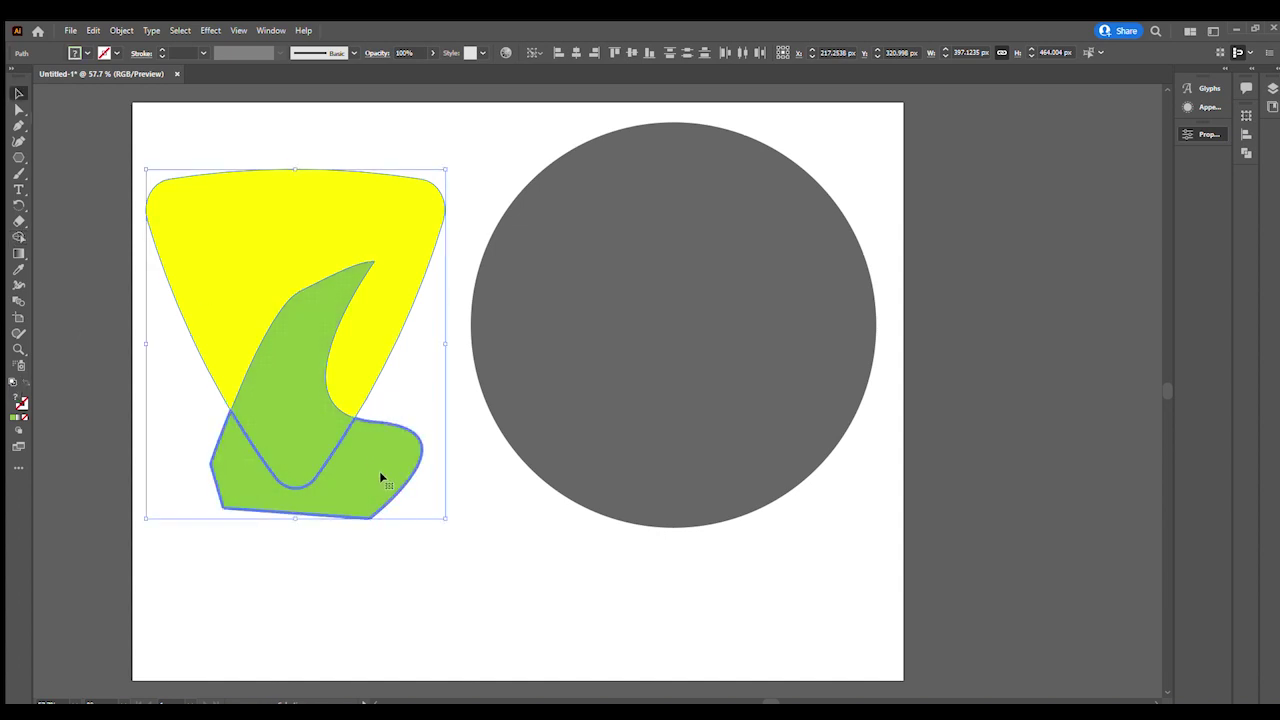
{"action": "left_click", "coordinate": [380, 357]}
{"action": "left_click", "coordinate": [362, 426]}
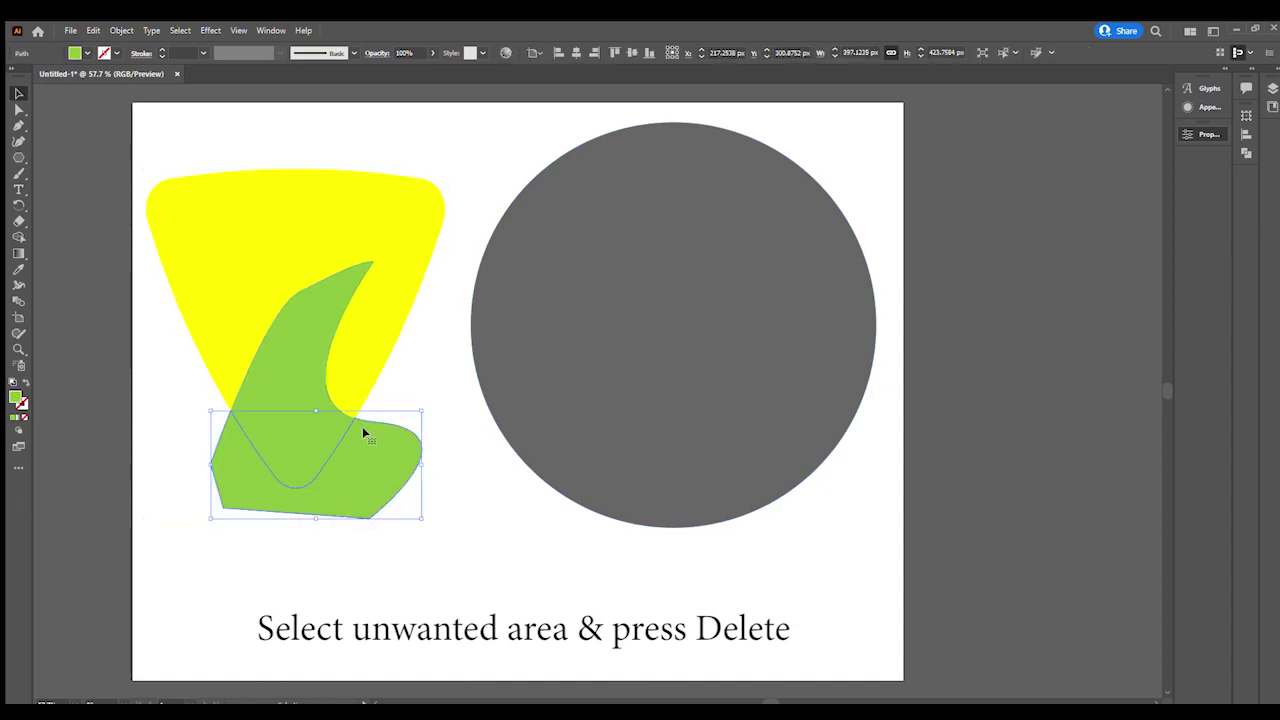
{"action": "key", "text": "Delete"}
{"action": "left_click", "coordinate": [303, 346]}
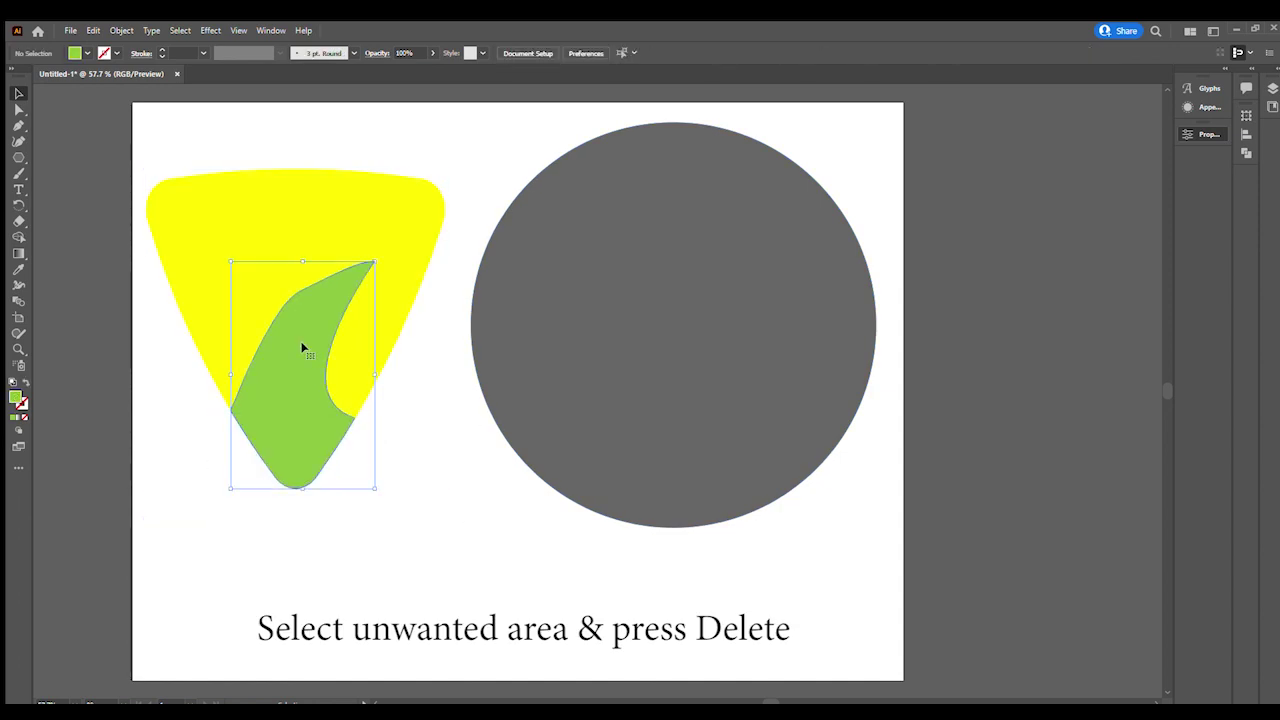
{"action": "key", "text": "p"}
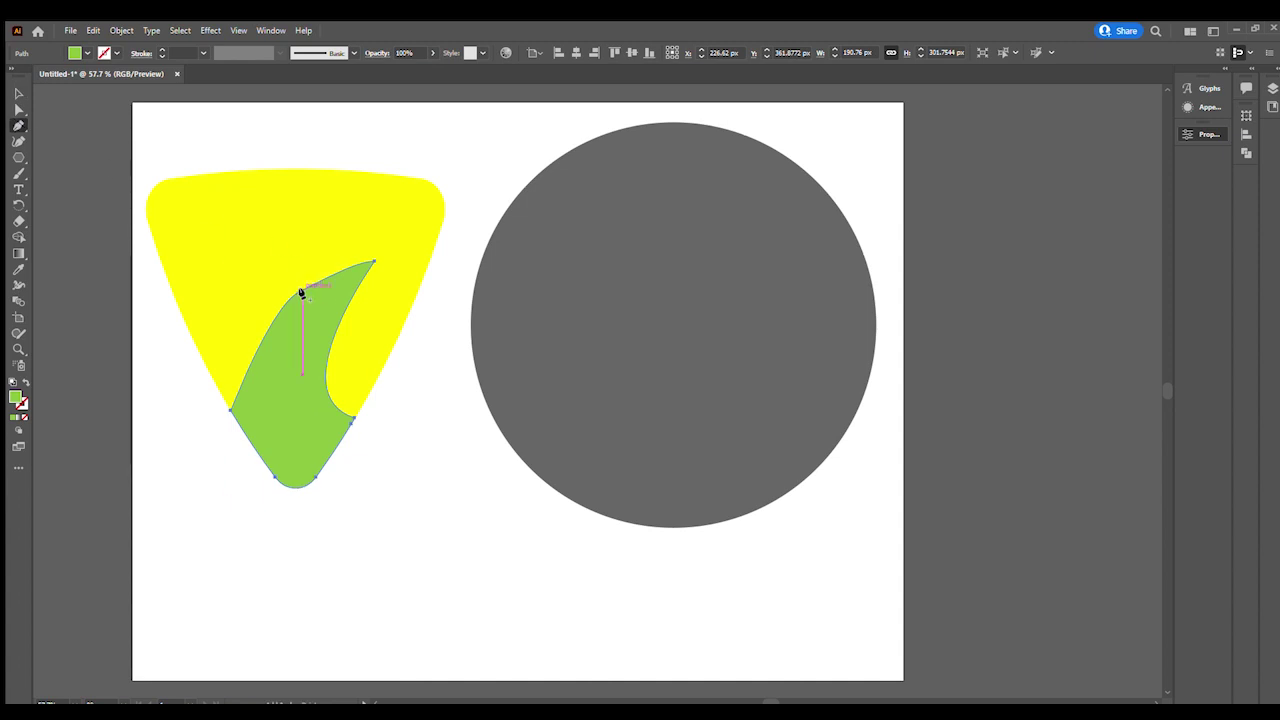
Delete a left-edge anchor to smooth the accent, then round its pointed top corner.
{"action": "left_click", "coordinate": [299, 291]}
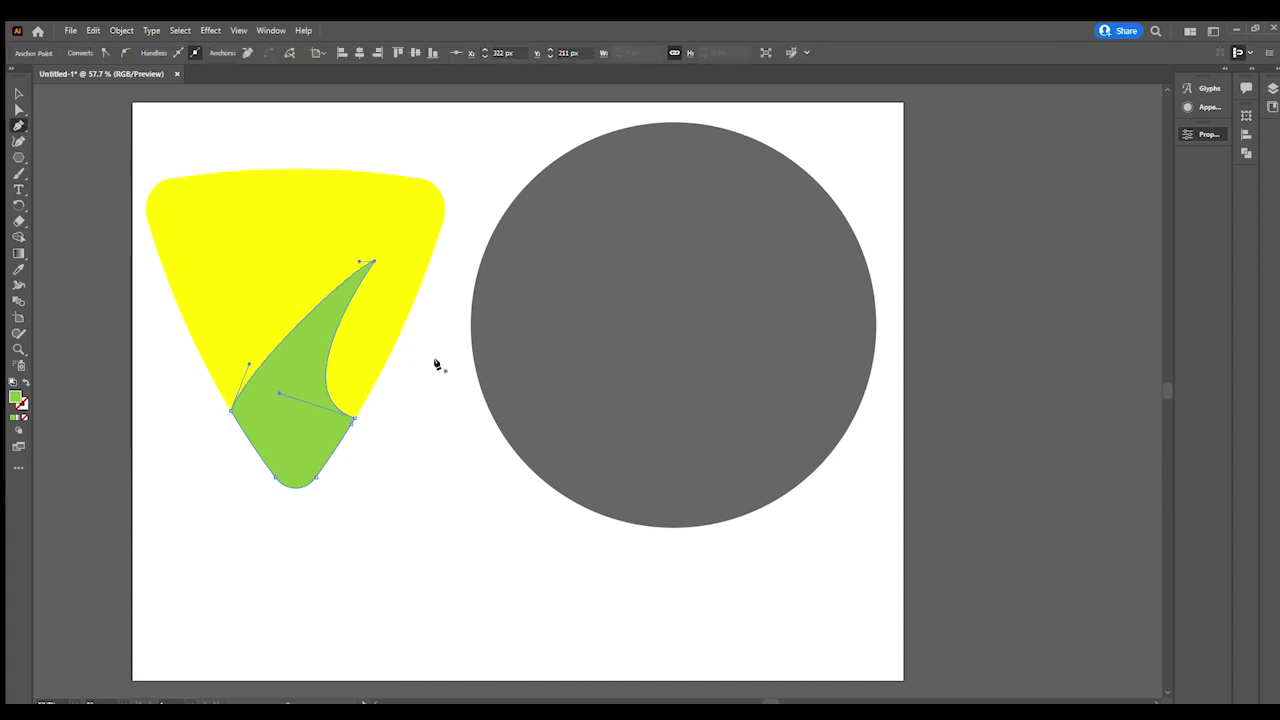
{"action": "left_click", "coordinate": [18, 93]}
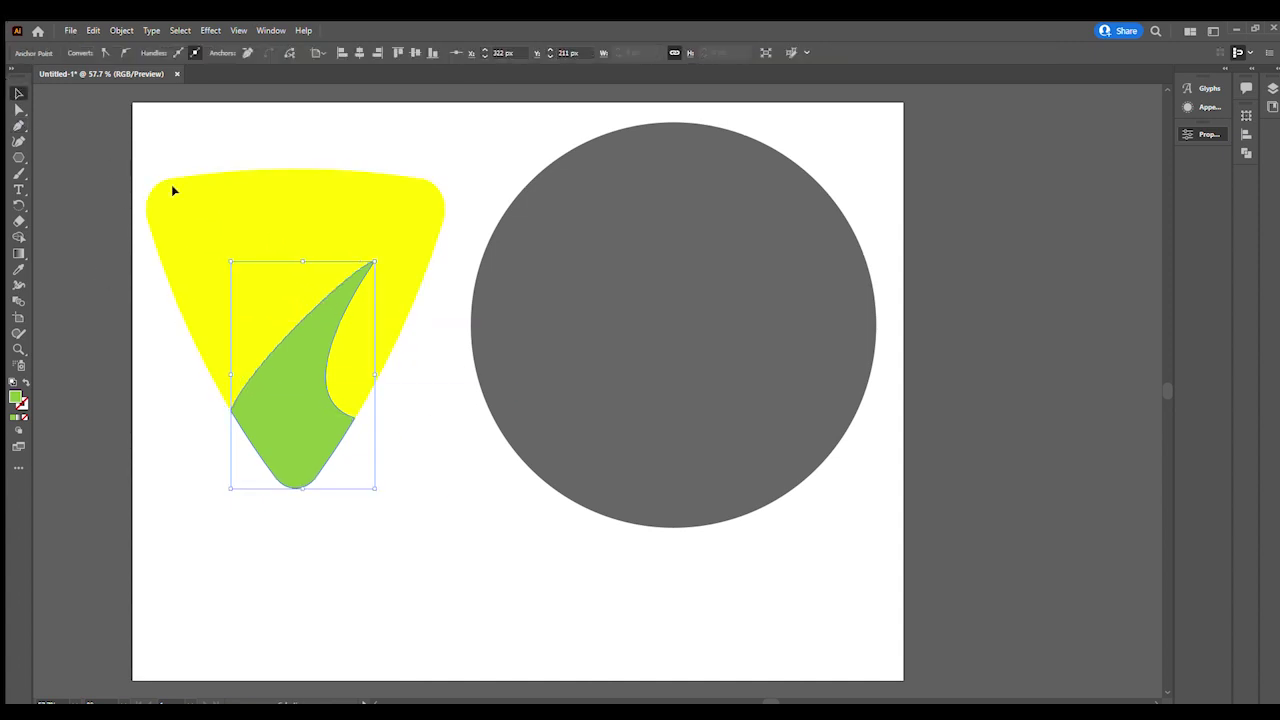
{"action": "left_click", "coordinate": [357, 280]}
{"action": "left_click", "coordinate": [16, 123]}
{"action": "left_click", "coordinate": [18, 109]}
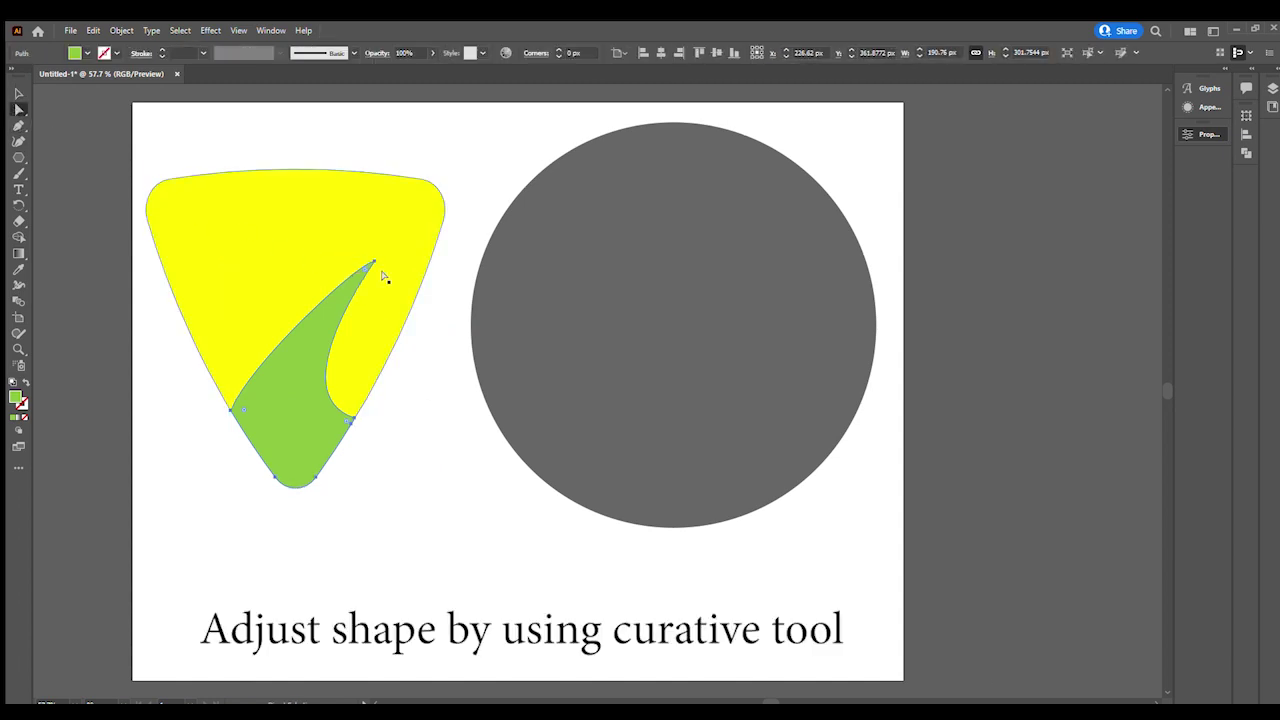
{"action": "left_click_drag", "start_coordinate": [364, 268], "coordinate": [356, 280]}
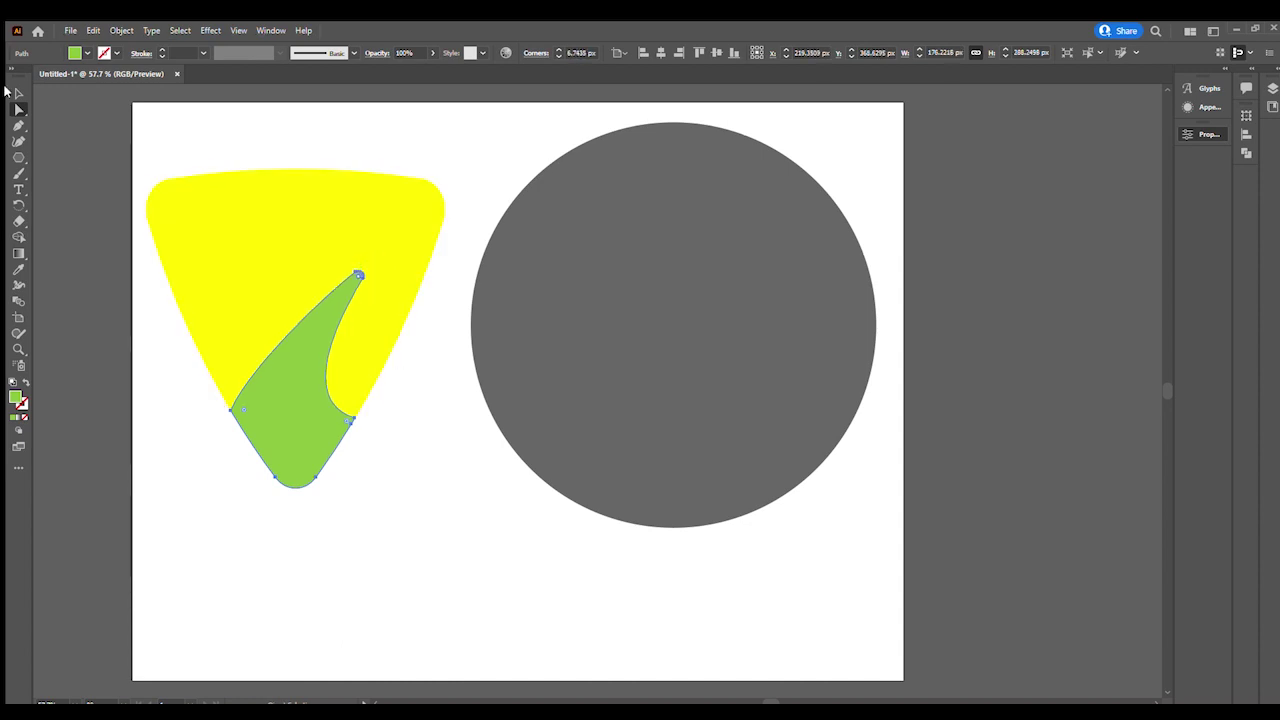
{"action": "left_click", "coordinate": [18, 93]}
{"action": "left_click", "coordinate": [444, 544]}
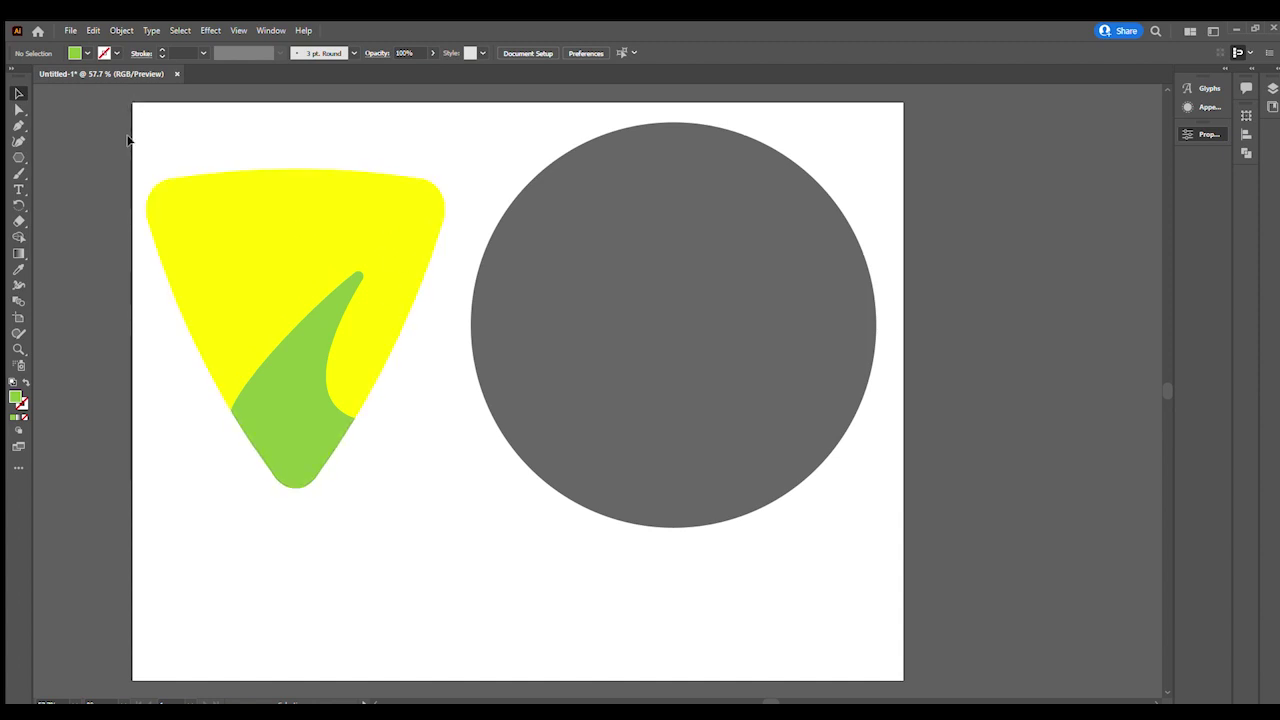
Move the yellow triangle and green accent together onto the gray circle.
{"action": "left_click_drag", "start_coordinate": [176, 272], "coordinate": [411, 583]}
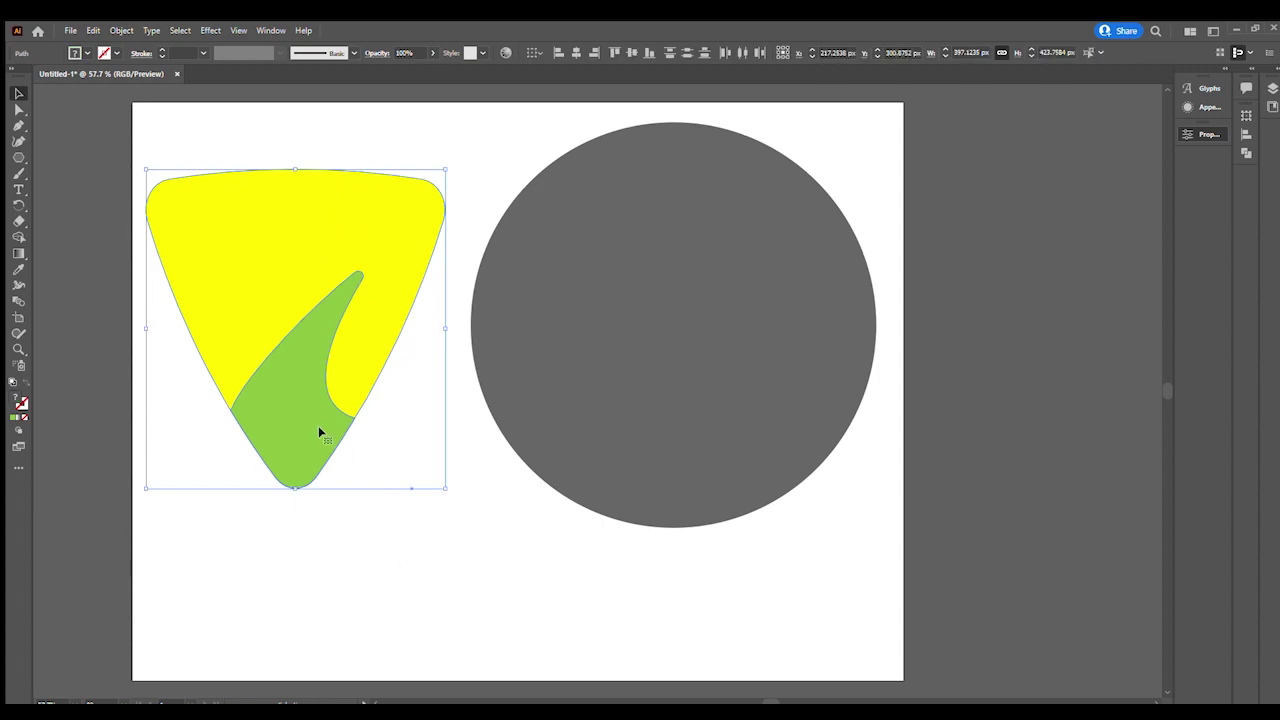
{"action": "left_click_drag", "start_coordinate": [320, 432], "coordinate": [705, 472]}
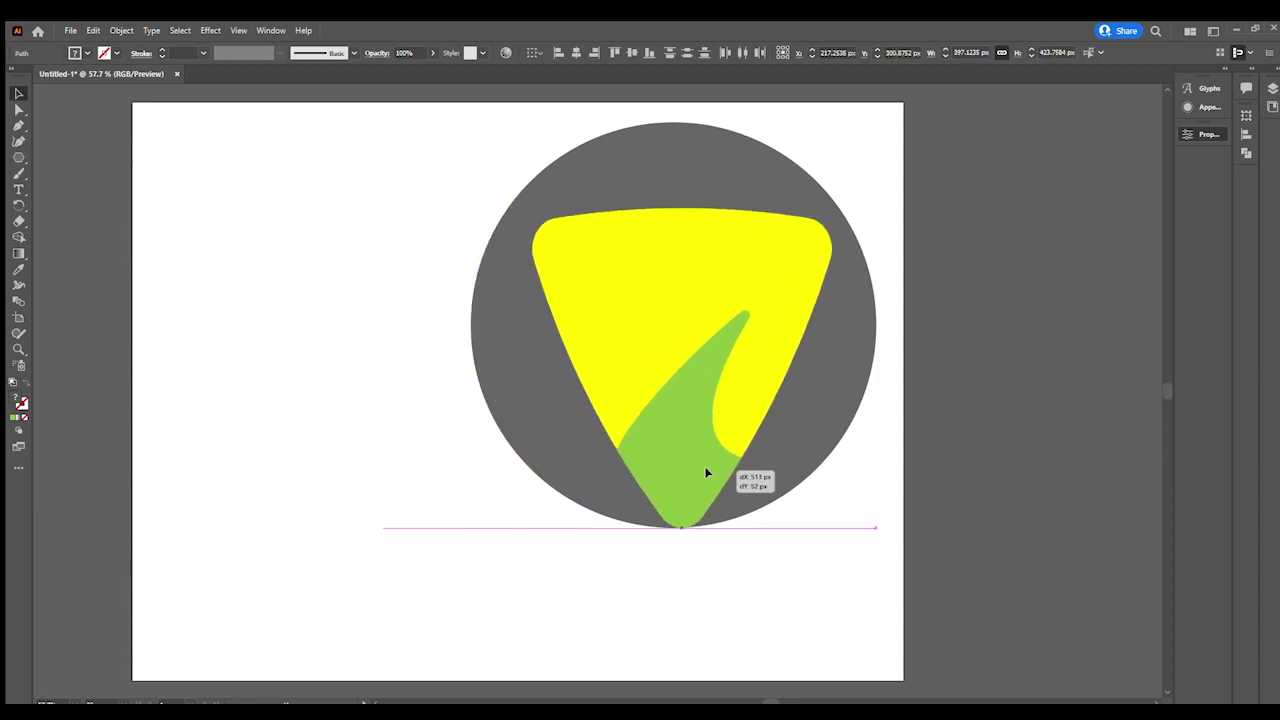
{"action": "left_click_drag", "start_coordinate": [705, 472], "coordinate": [705, 472]}
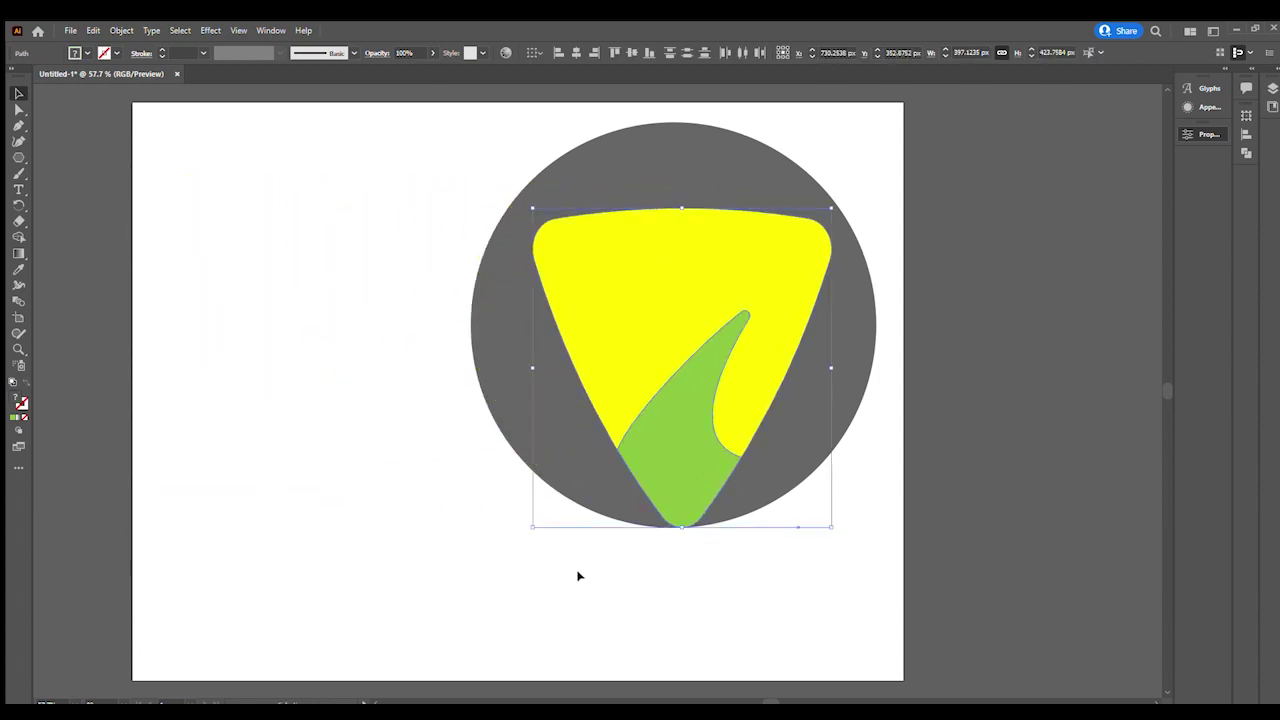
{"action": "left_click_drag", "start_coordinate": [658, 425], "coordinate": [658, 410]}
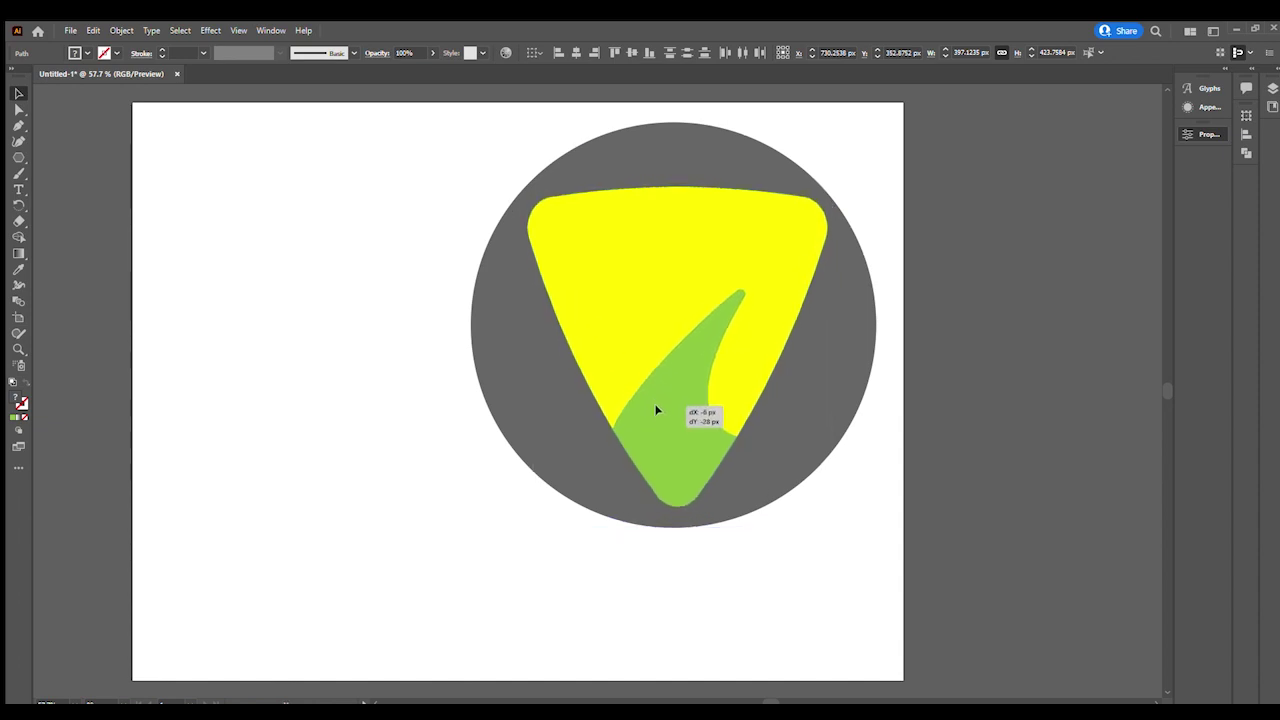
{"action": "left_click", "coordinate": [425, 618]}
Shift the whole circle-and-pick emblem toward the artboard centre.
{"action": "left_click_drag", "start_coordinate": [446, 124], "coordinate": [857, 572]}
{"action": "left_click_drag", "start_coordinate": [740, 443], "coordinate": [565, 498]}
{"action": "left_click", "coordinate": [734, 538]}
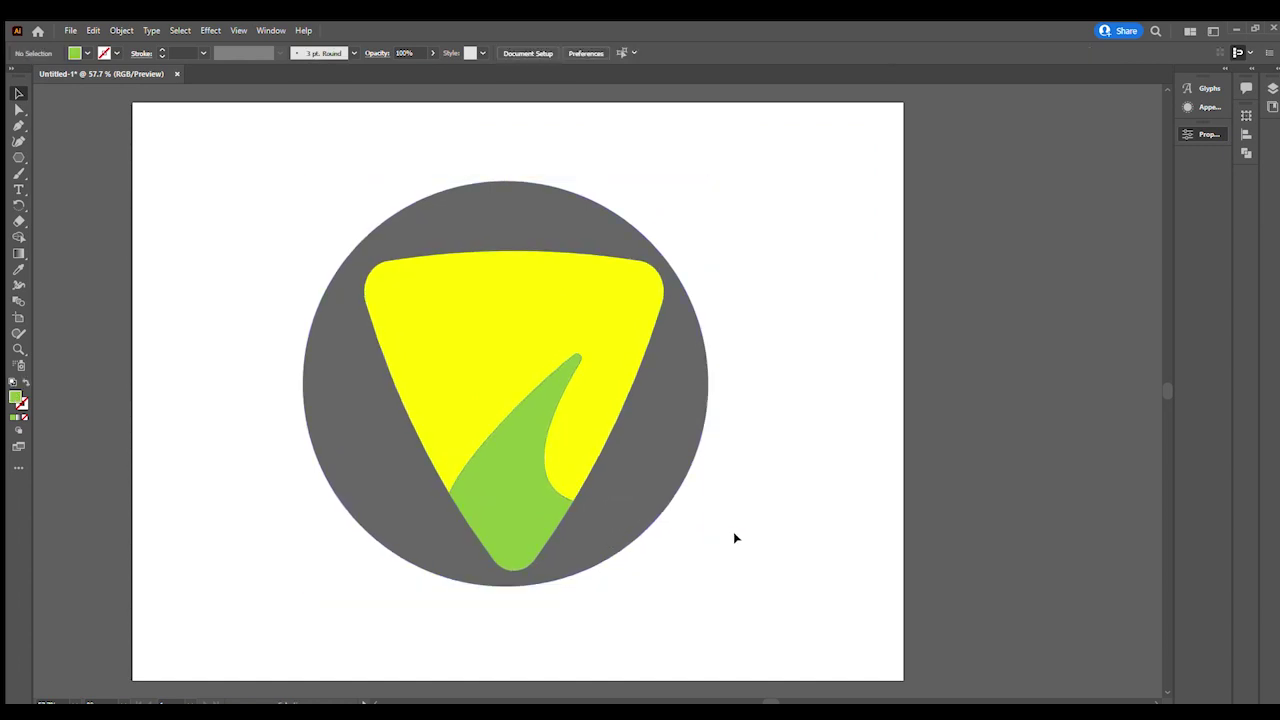